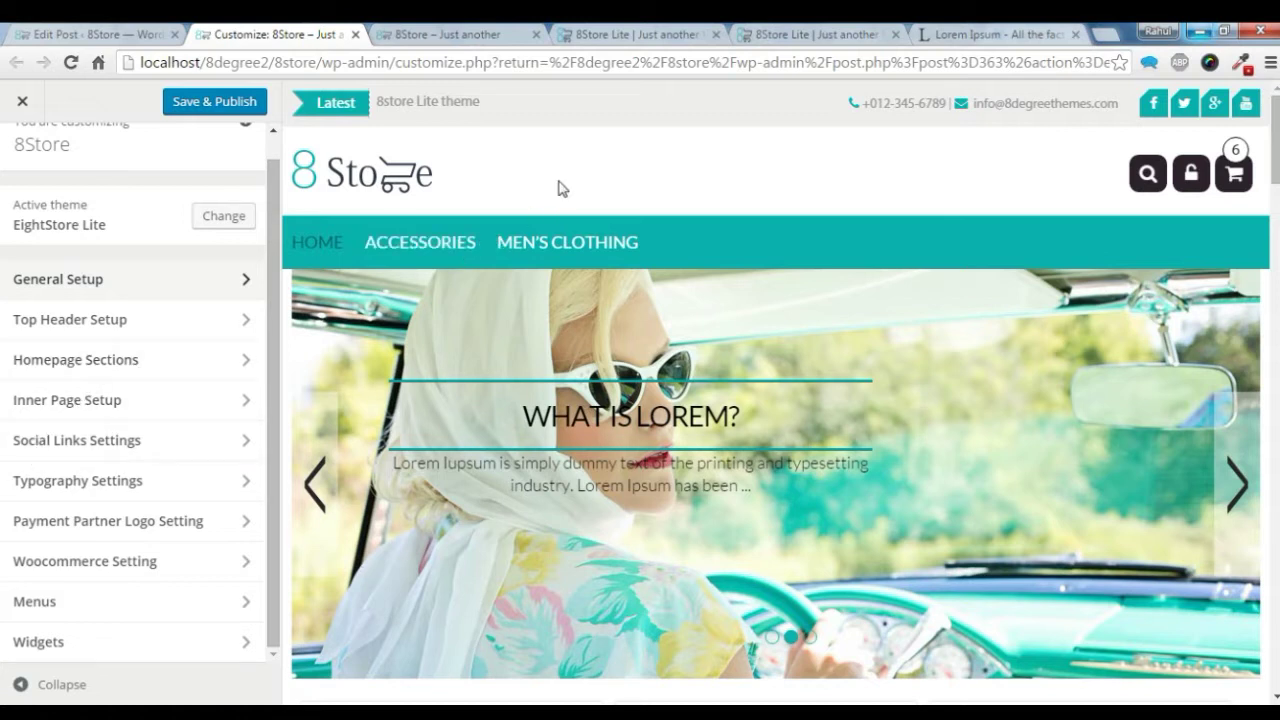
Disable the header ticker in the top header's ticker settings and enable it again.
left_click(52, 327)
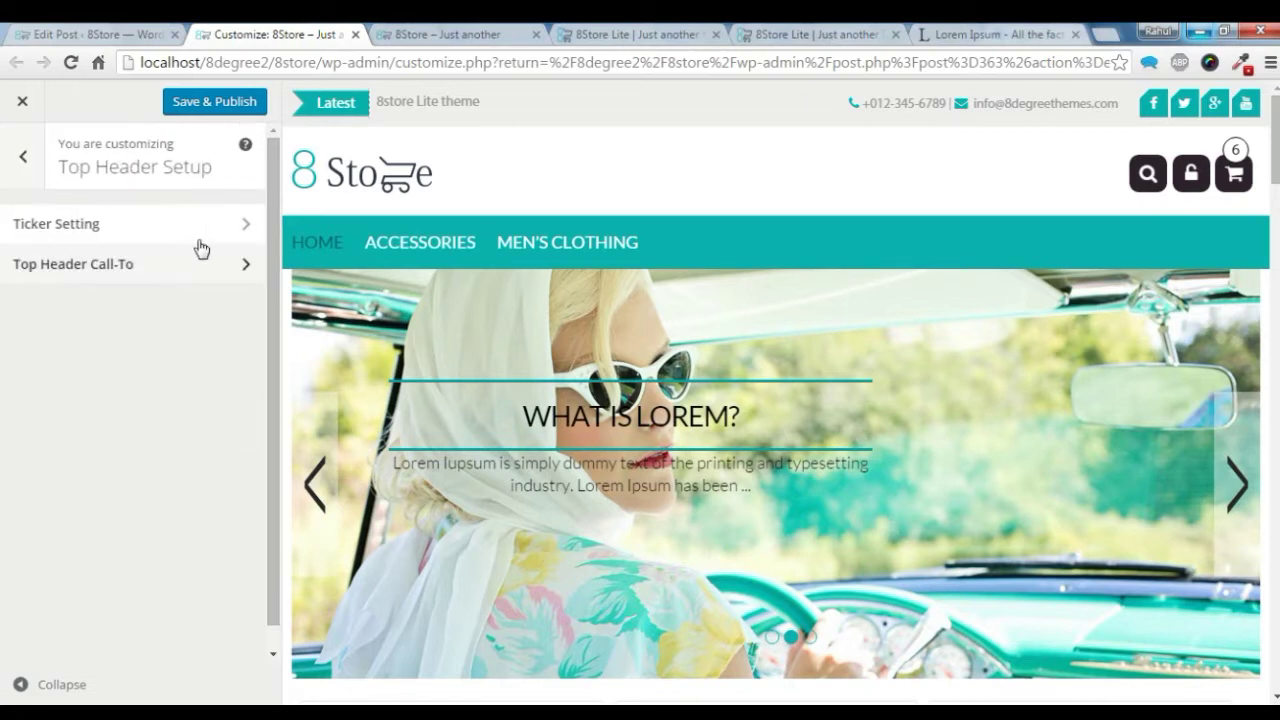
left_click(104, 238)
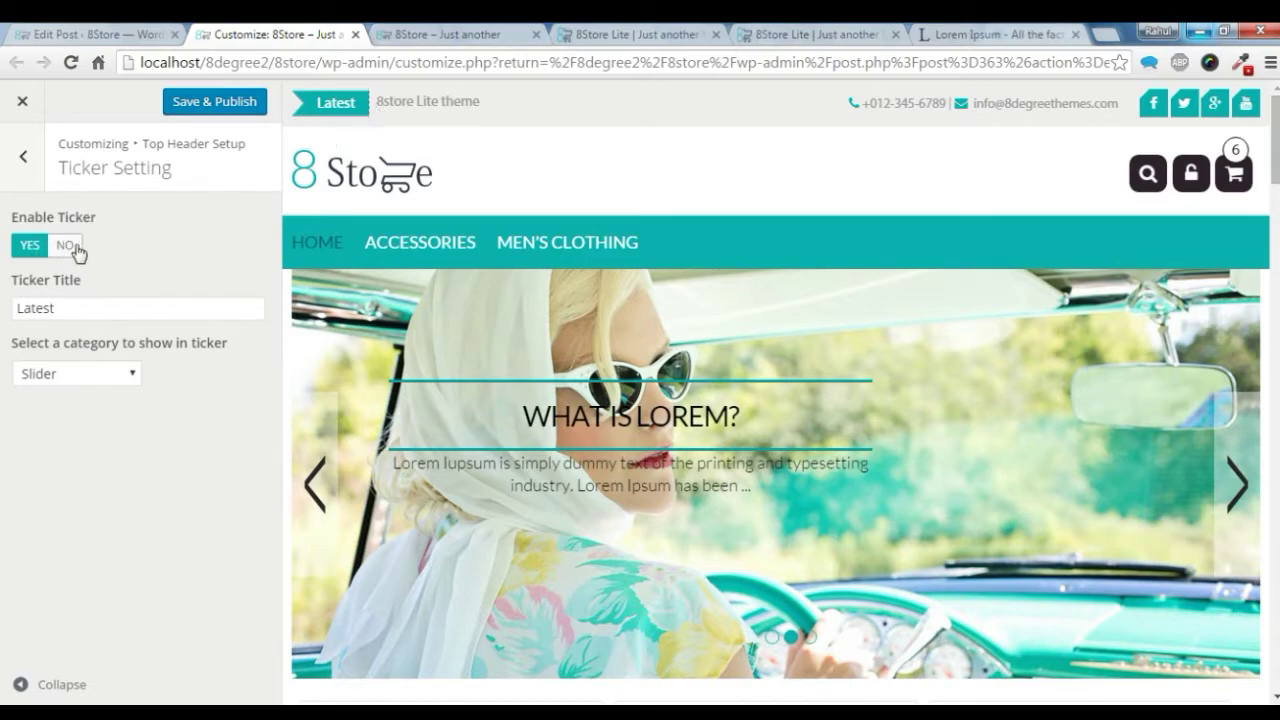
left_click(68, 246)
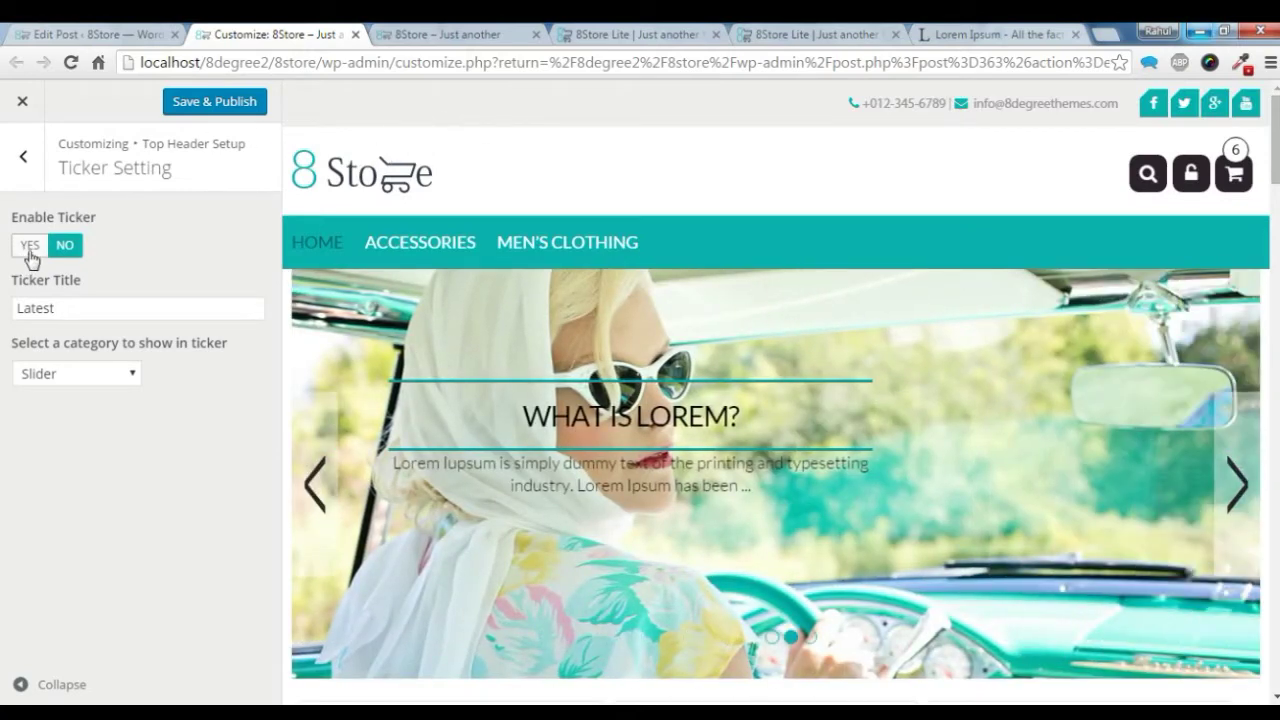
left_click(30, 257)
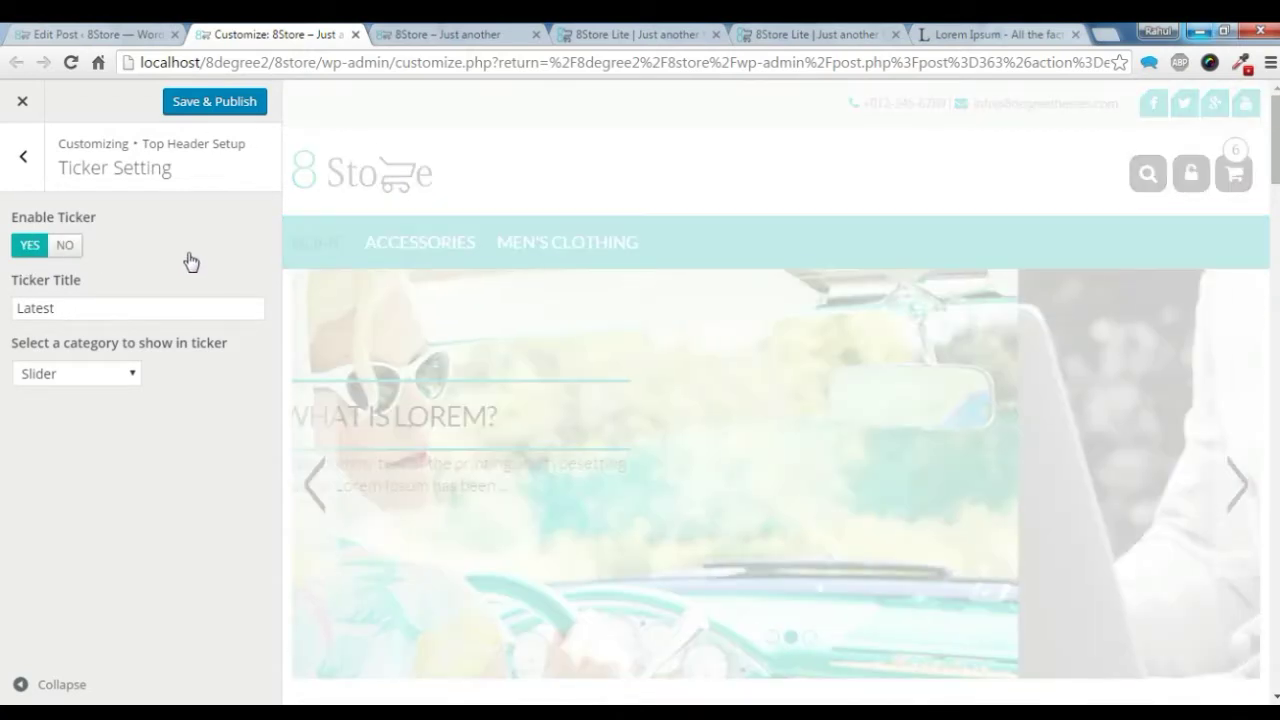
Review the ticker title and the category choices for the ticker, keeping Slider selected.
left_click_drag(58, 308, 2, 310)
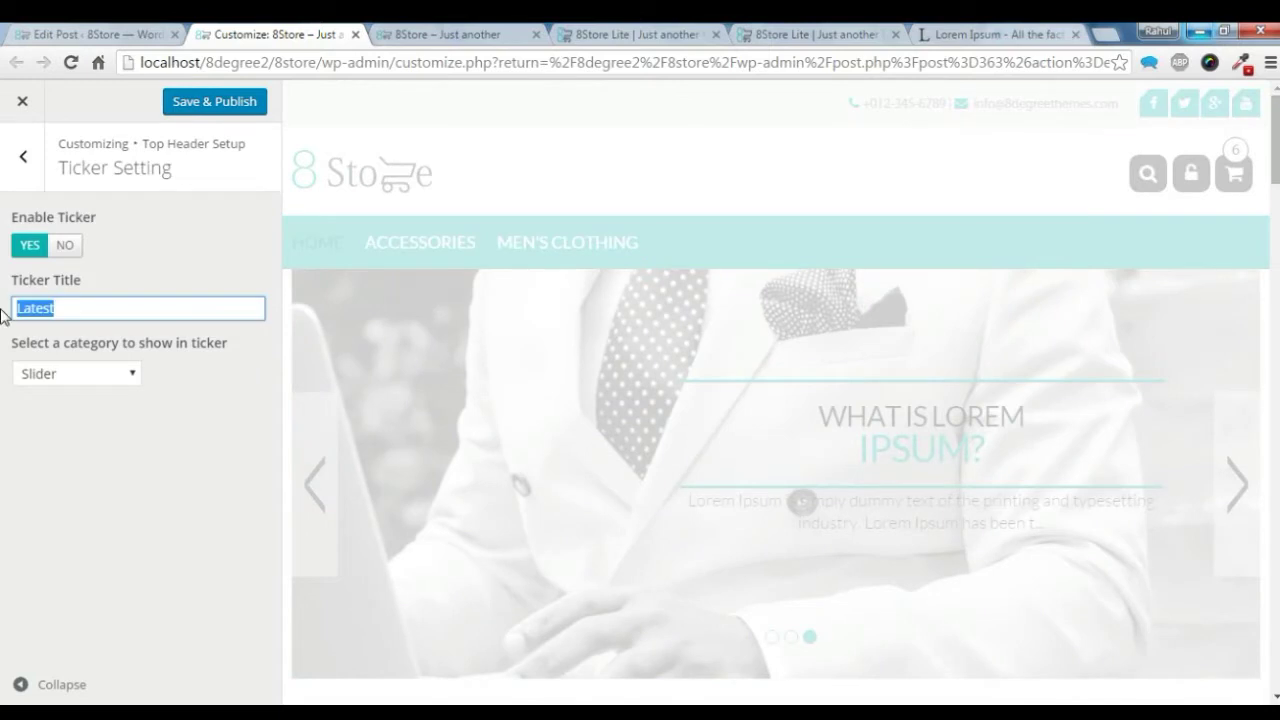
left_click(104, 373)
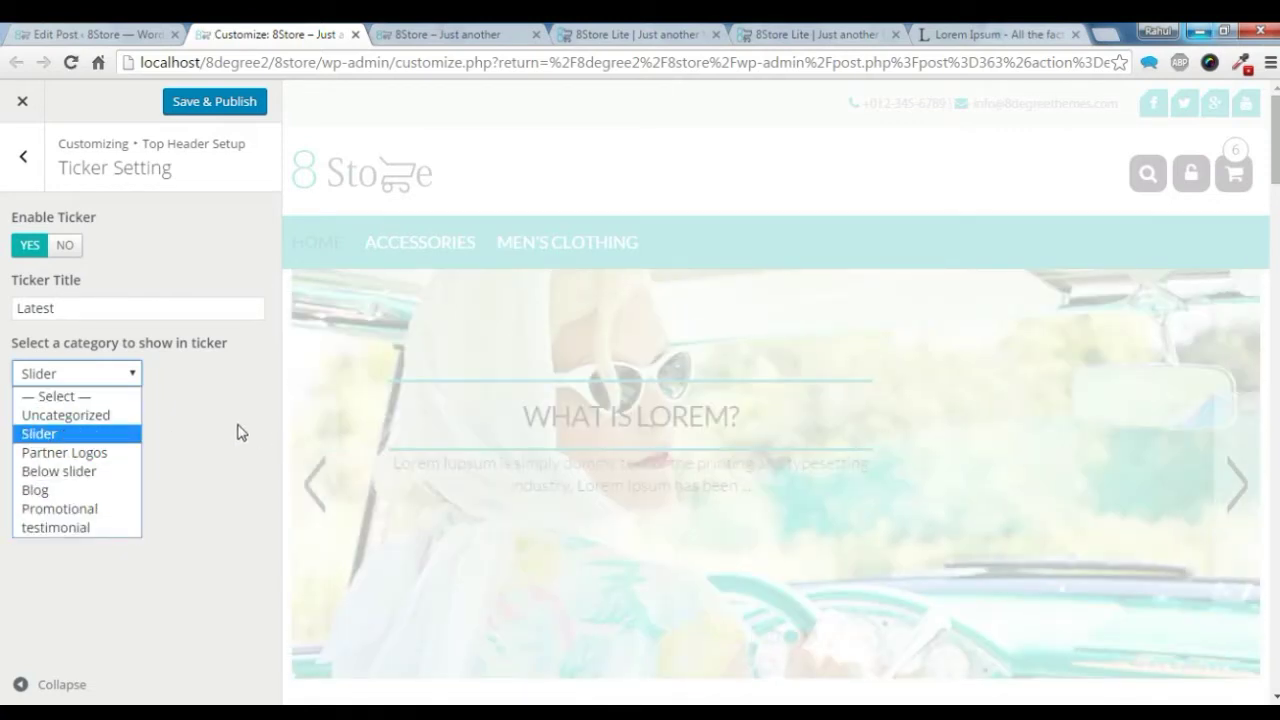
left_click(37, 434)
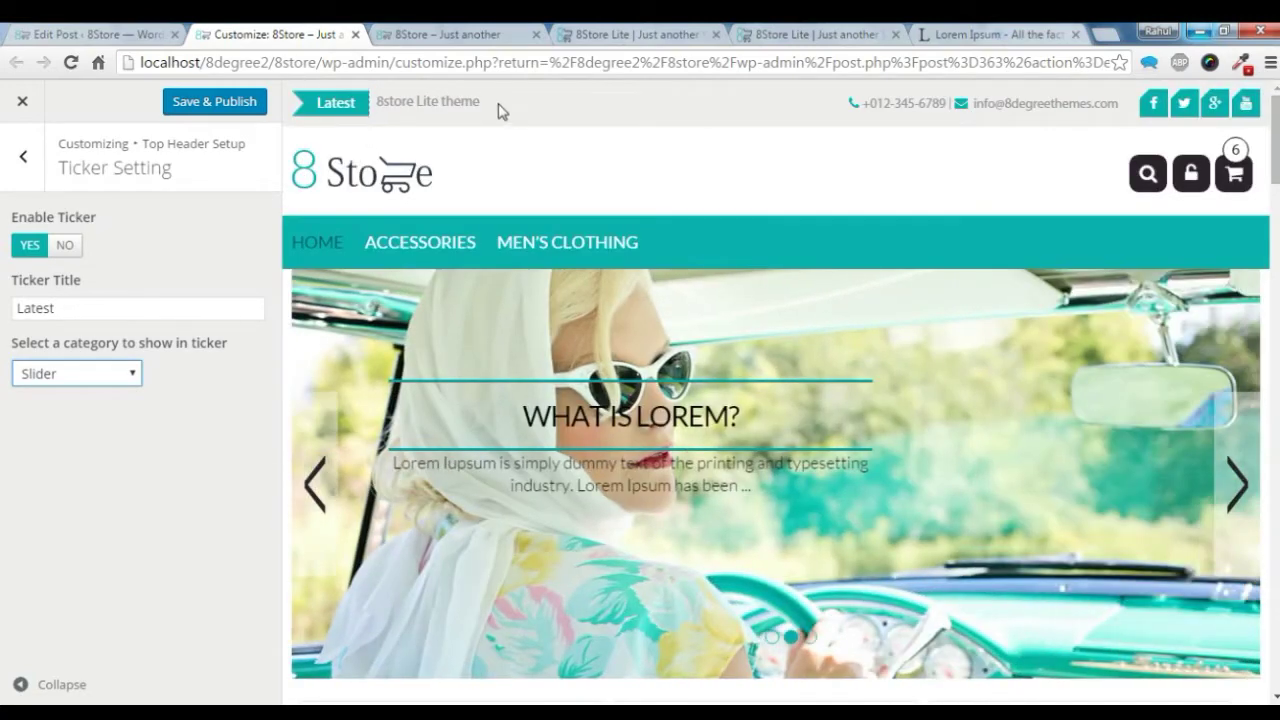
left_click(118, 378)
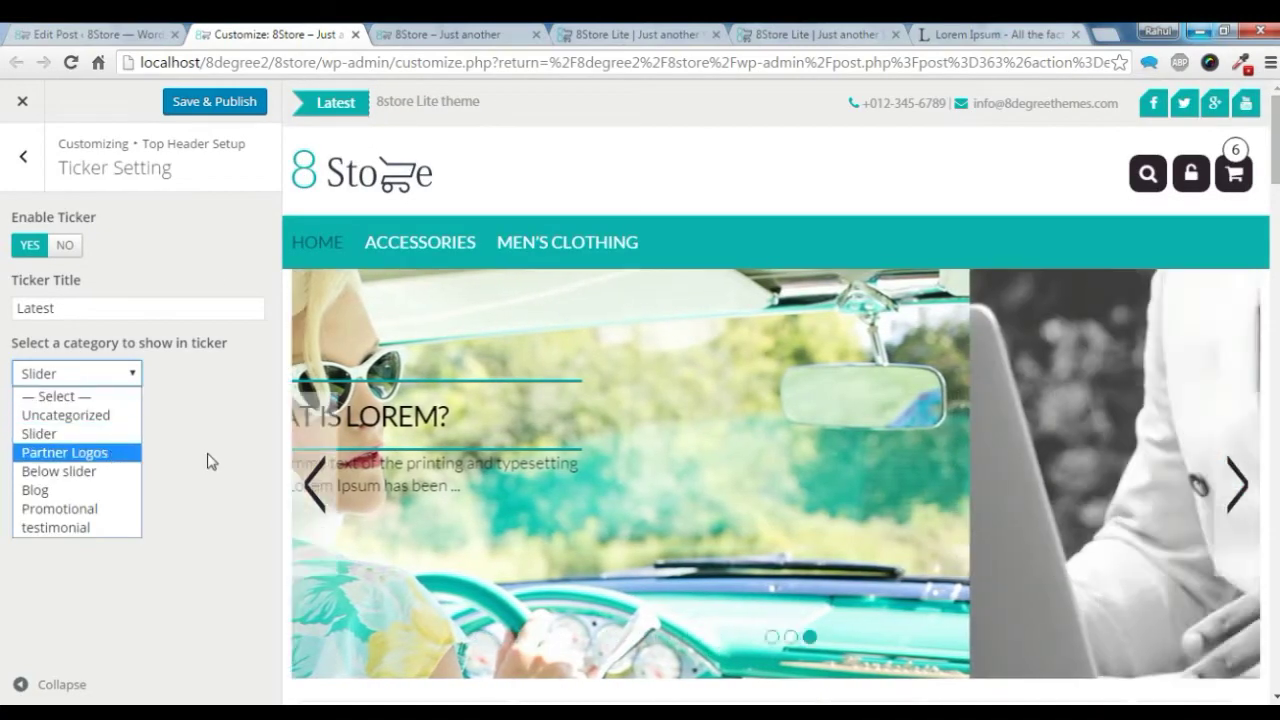
left_click(209, 460)
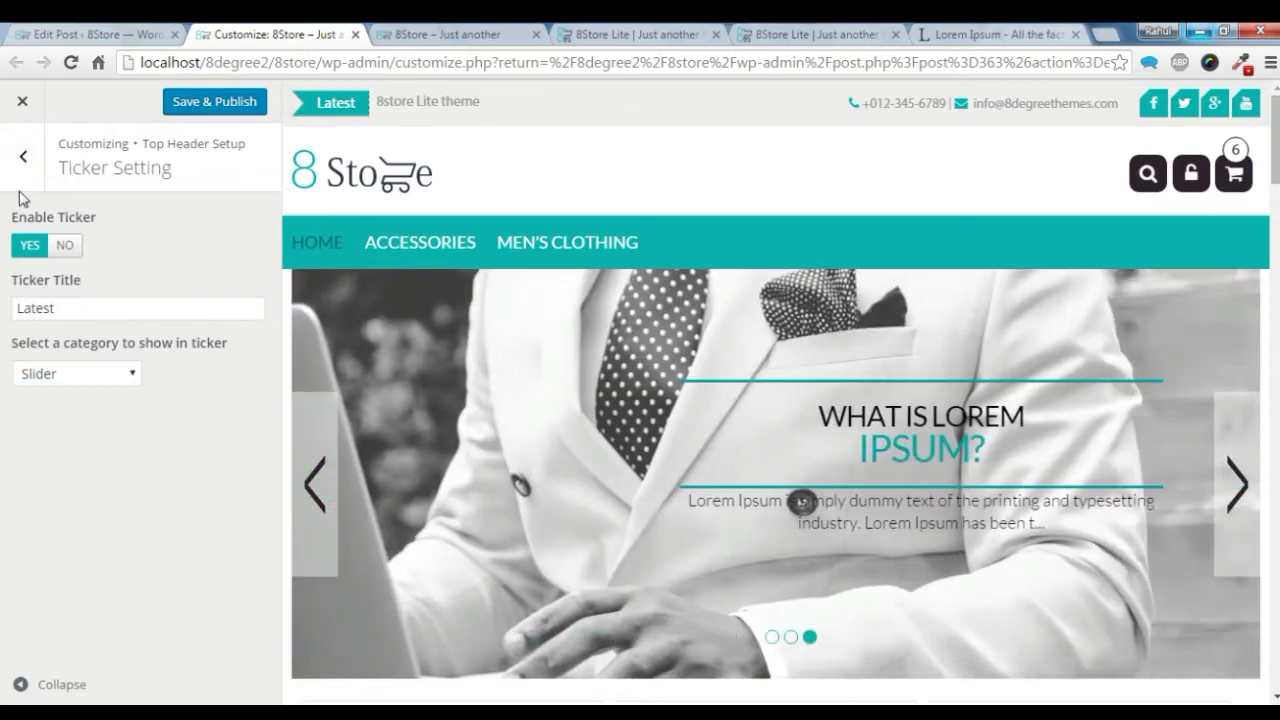
left_click(25, 172)
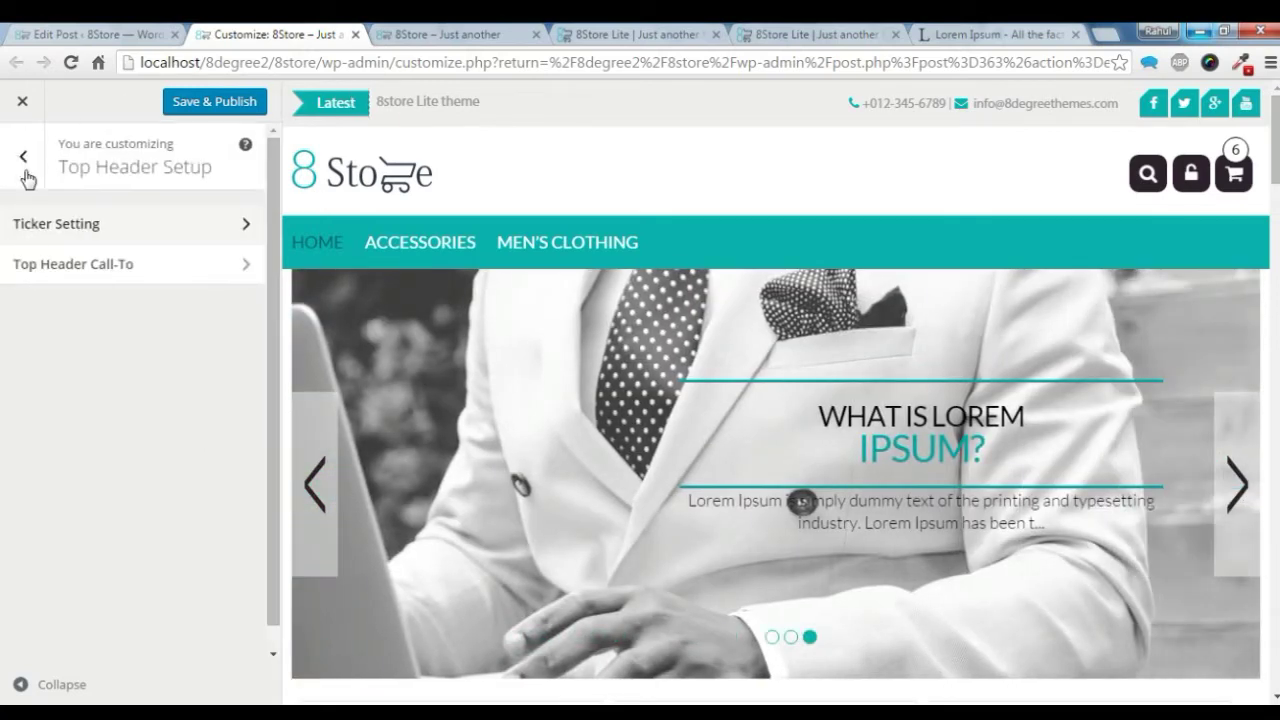
Examine the top header call-to HTML, including its link targets and the phone and envelope icon classes.
left_click(63, 265)
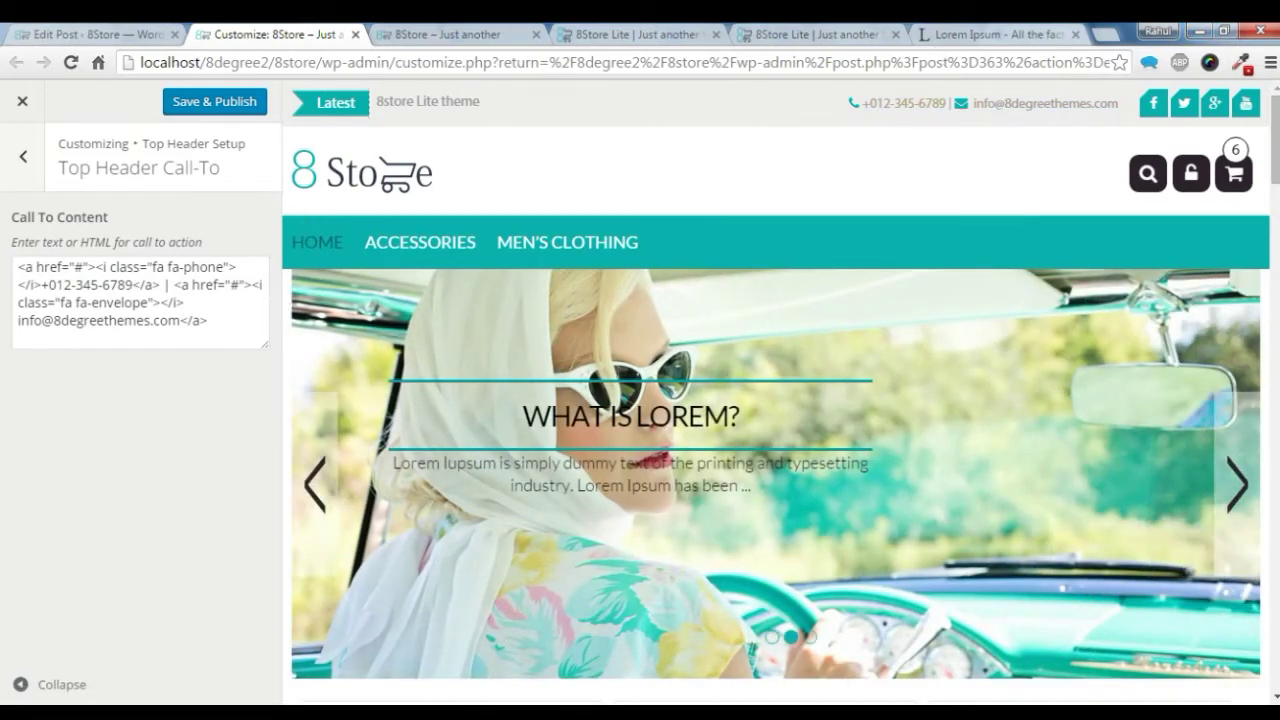
left_click_drag(215, 322, 4, 270)
left_click(97, 320)
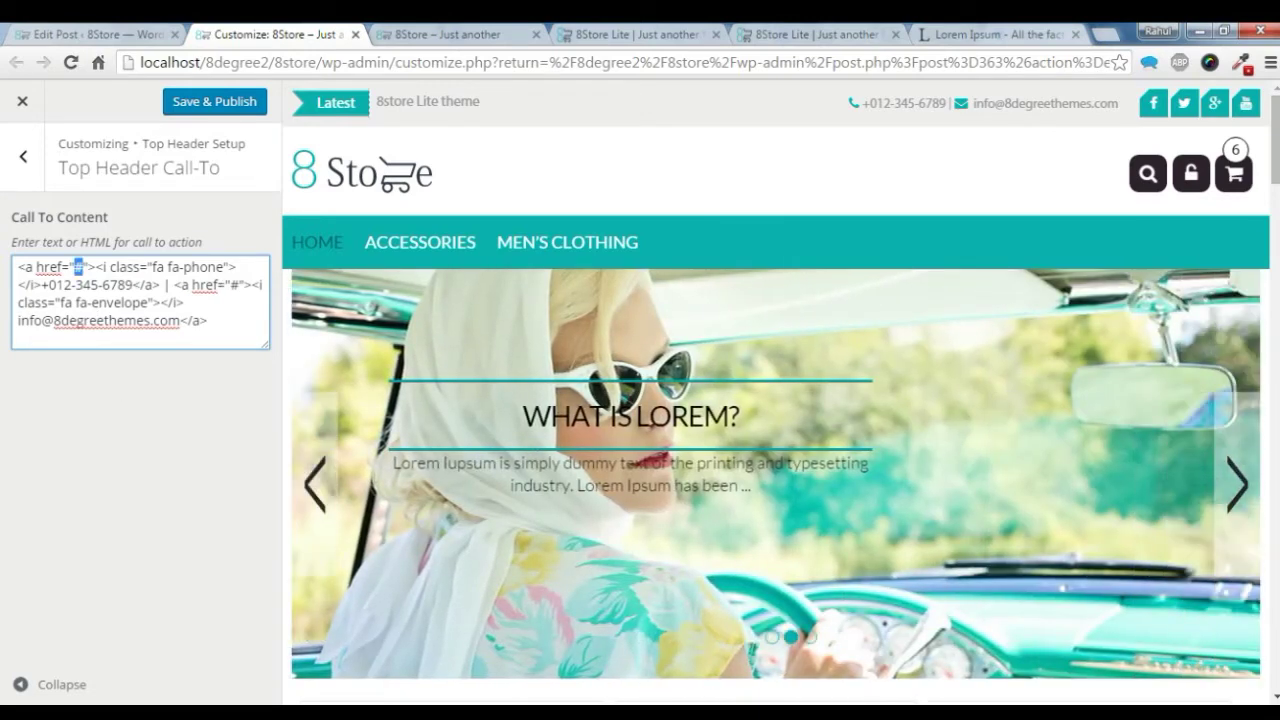
double_click(234, 285)
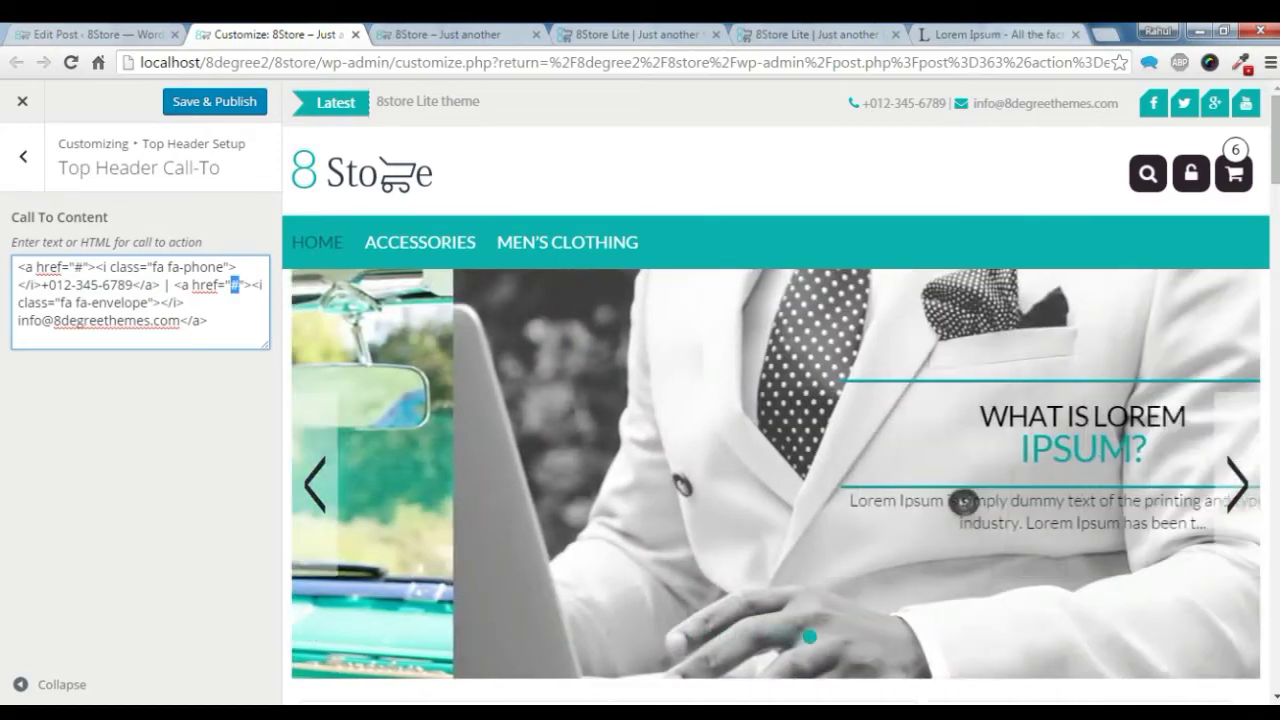
left_click(187, 302)
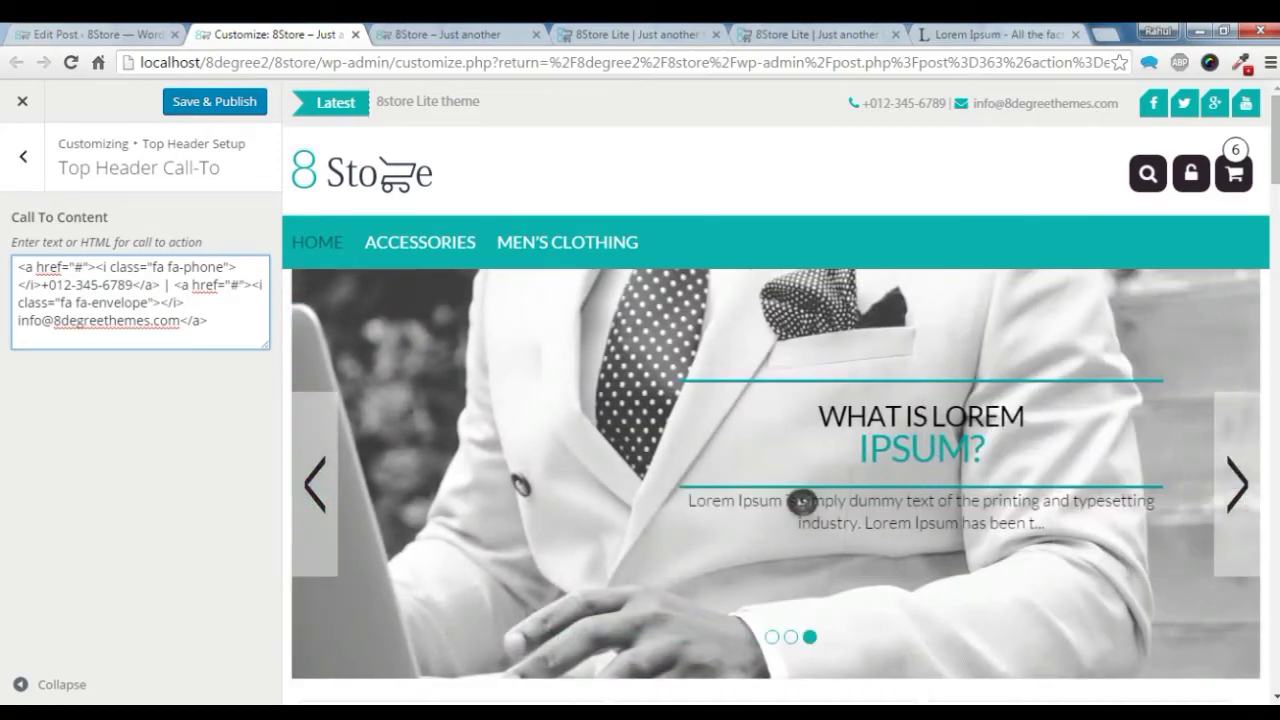
left_click_drag(149, 302, 87, 302)
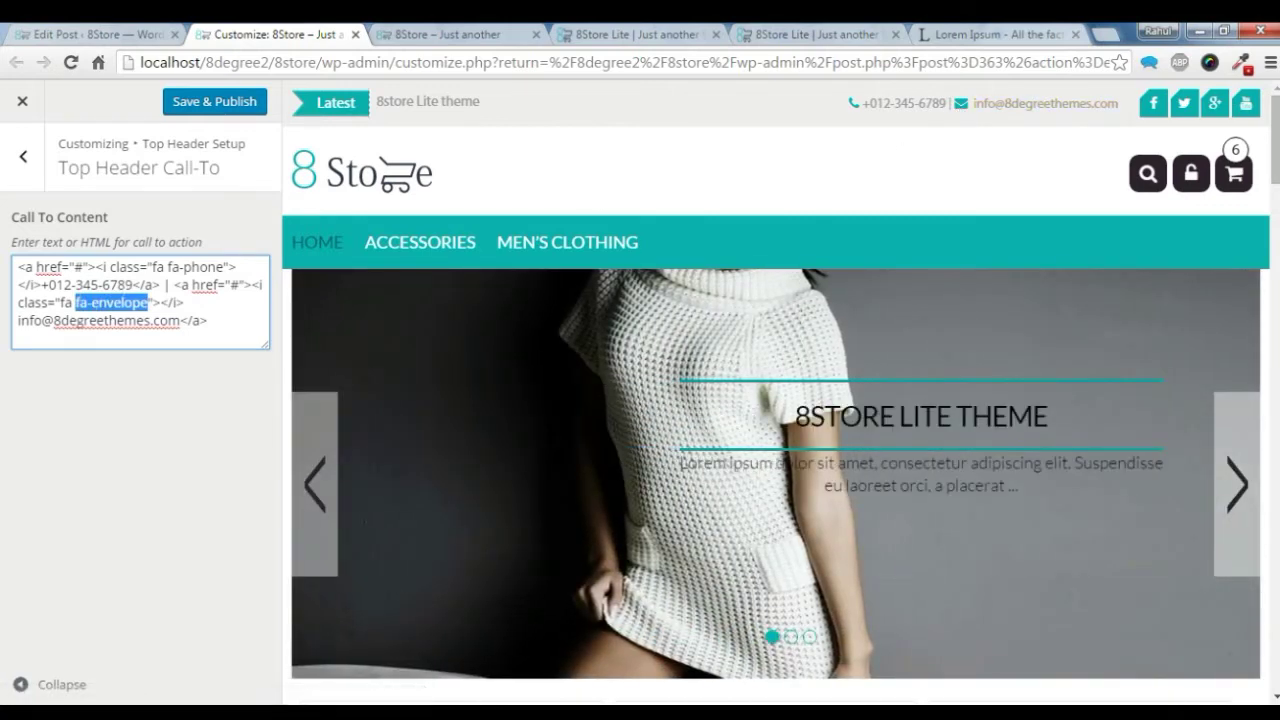
left_click_drag(165, 267, 216, 267)
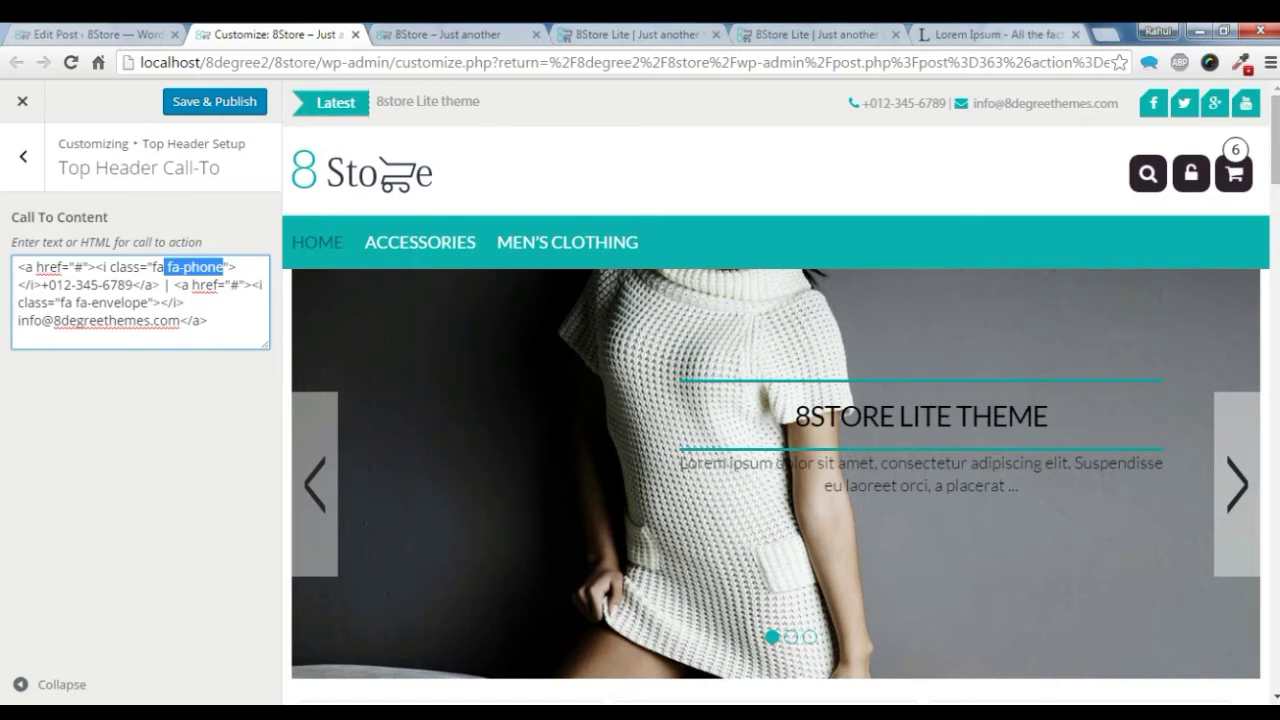
key("ctrl+a")
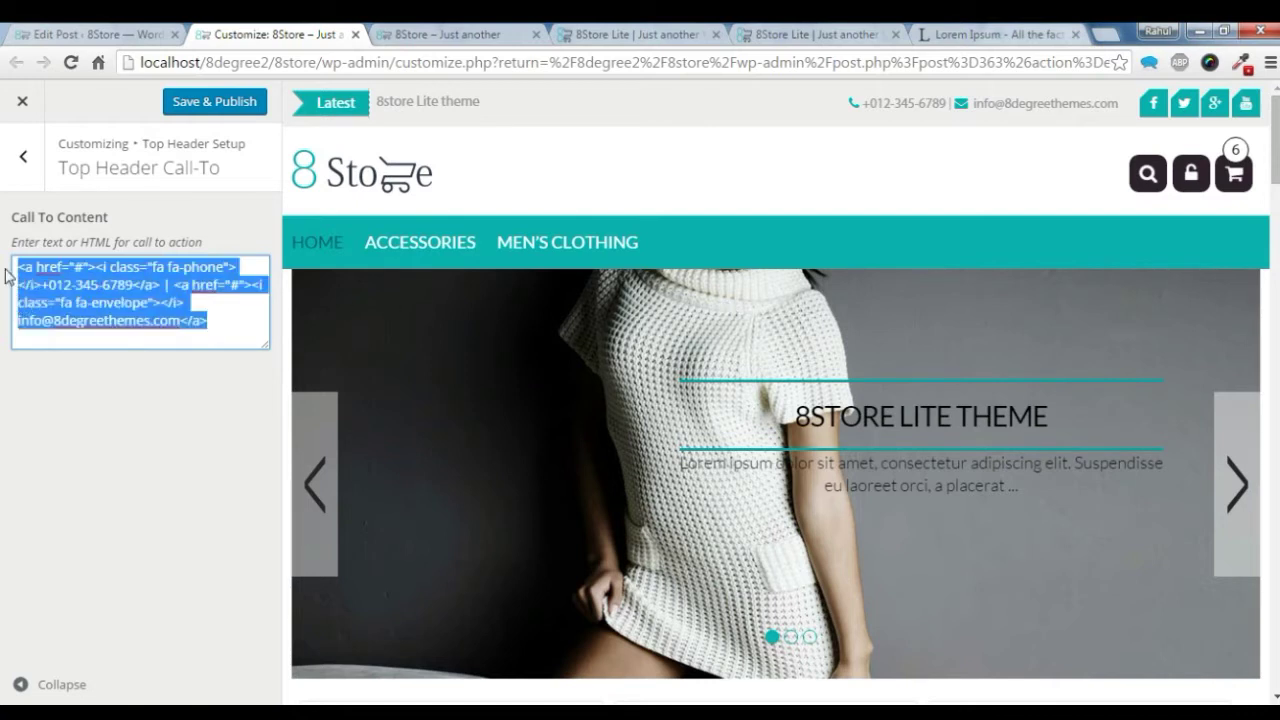
left_click(25, 158)
left_click(27, 162)
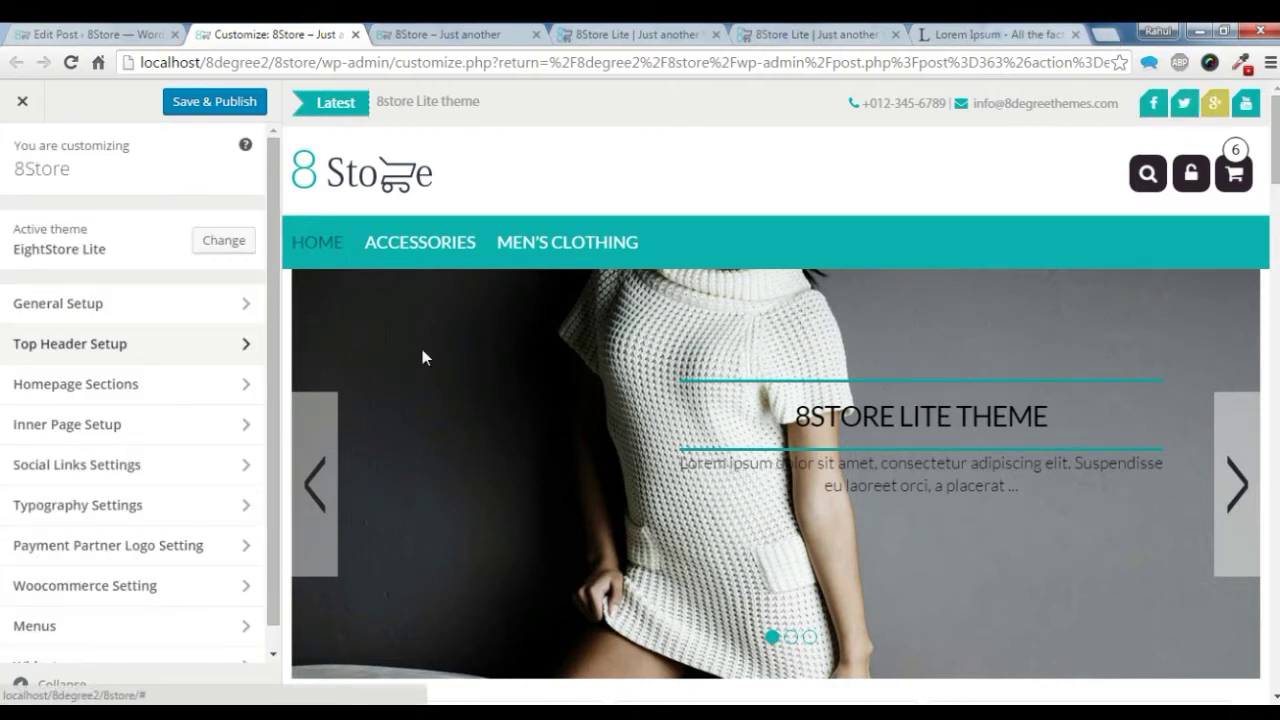
Examine the social link settings, including the header and footer display options and the link field for each network.
left_click(33, 474)
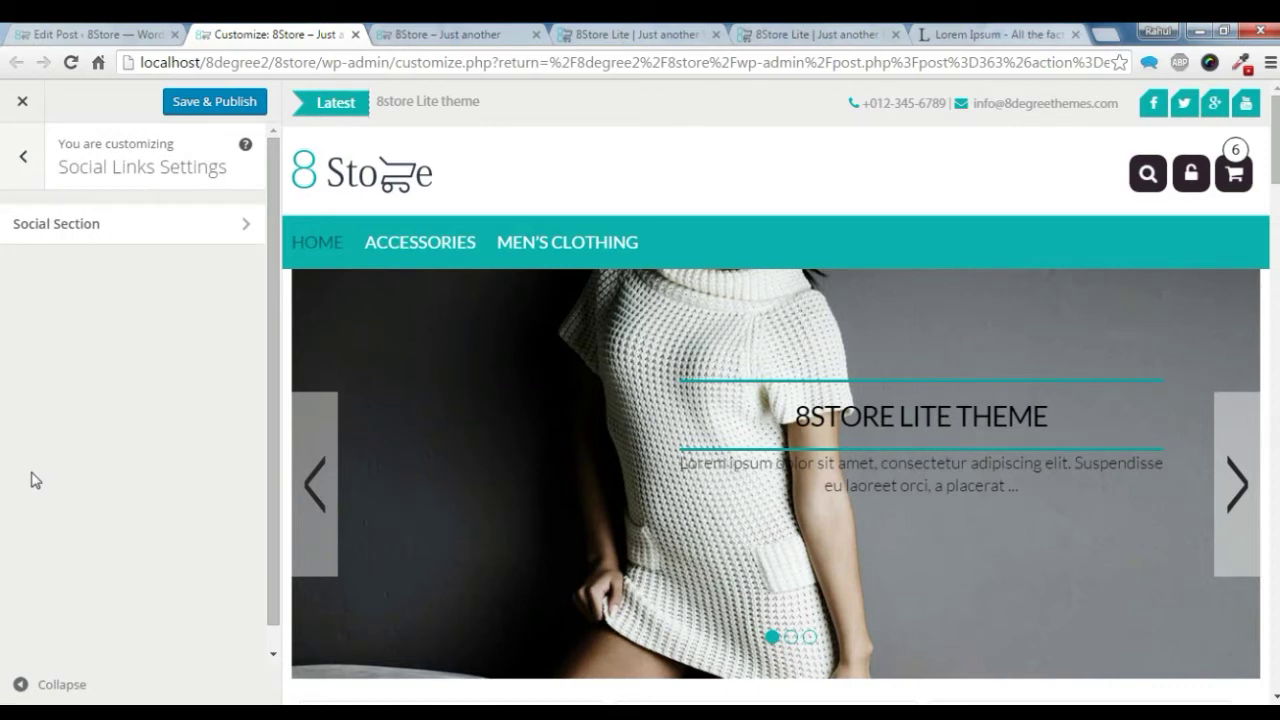
left_click(167, 246)
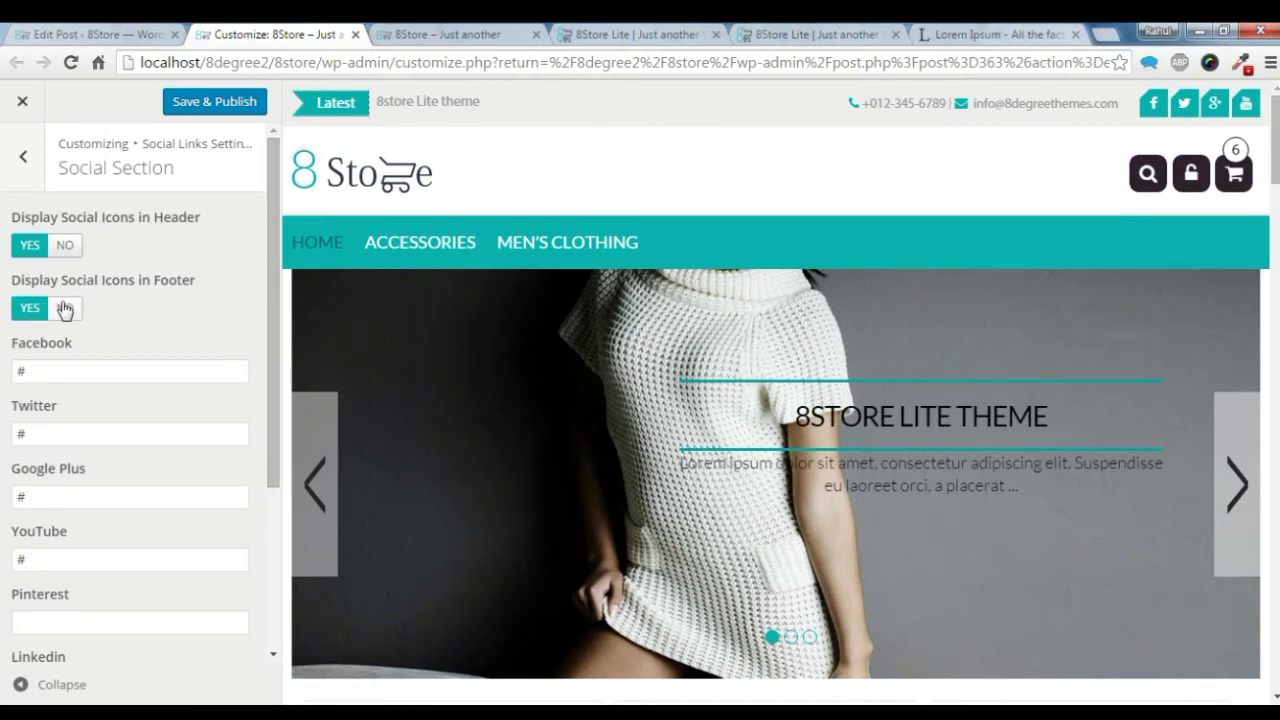
scroll(168, 340, "down", 2)
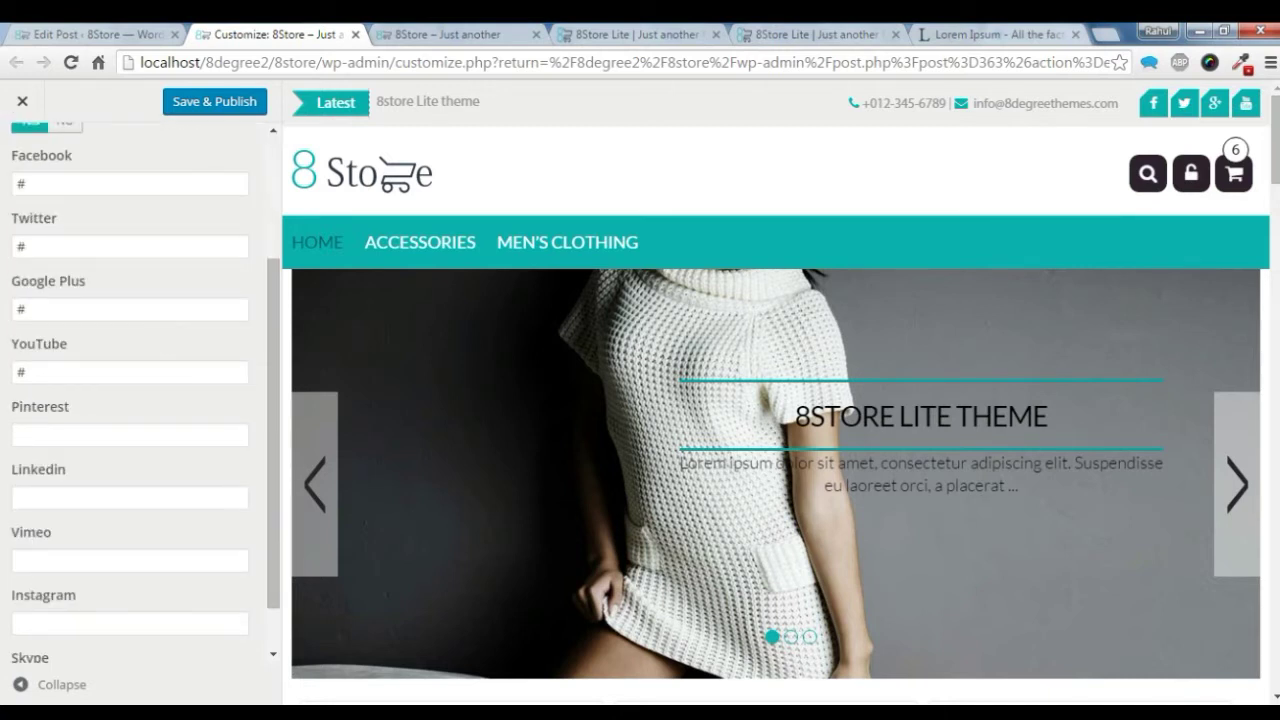
left_click(60, 184)
scroll(54, 214, "up", 2)
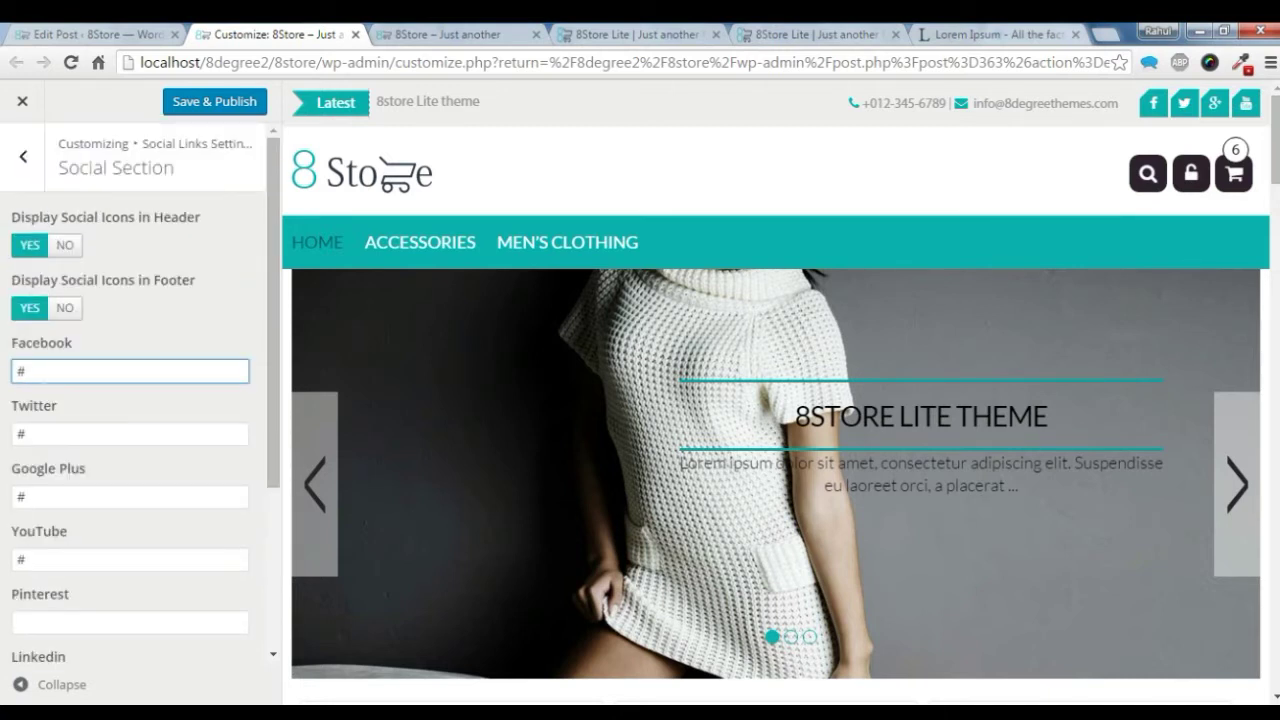
scroll(140, 400, "down", 2)
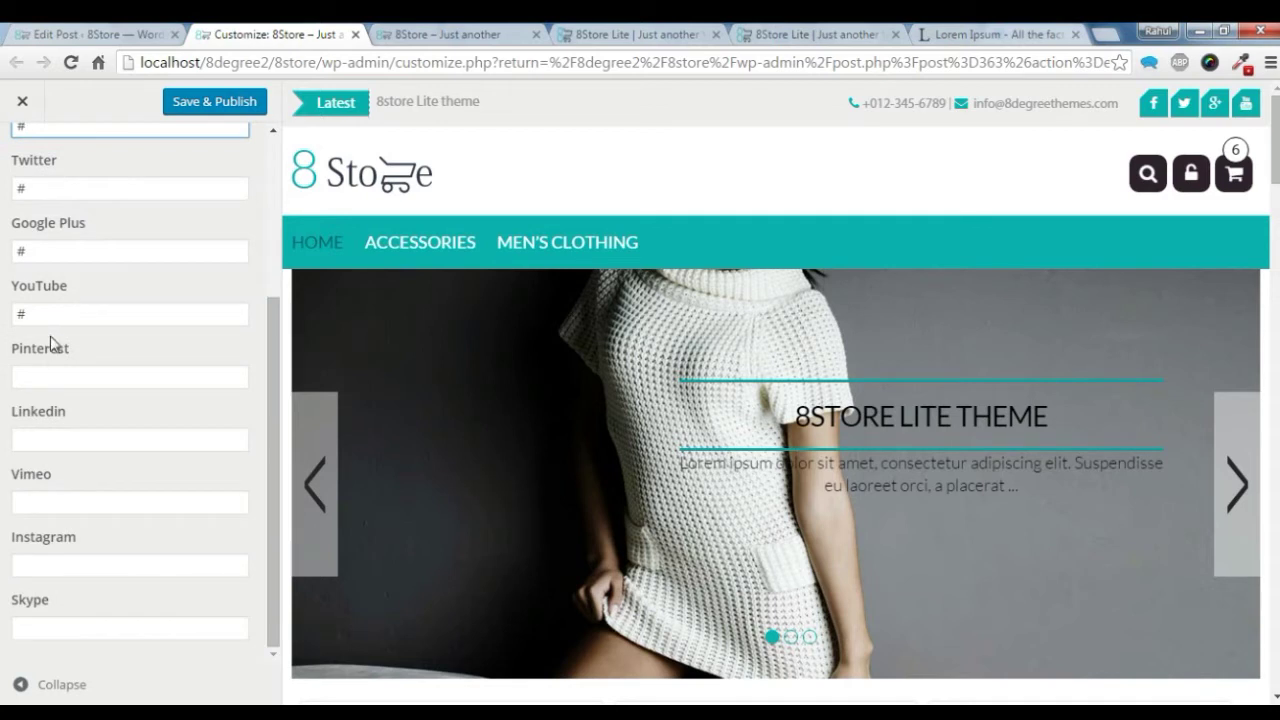
scroll(80, 510, "up", 2)
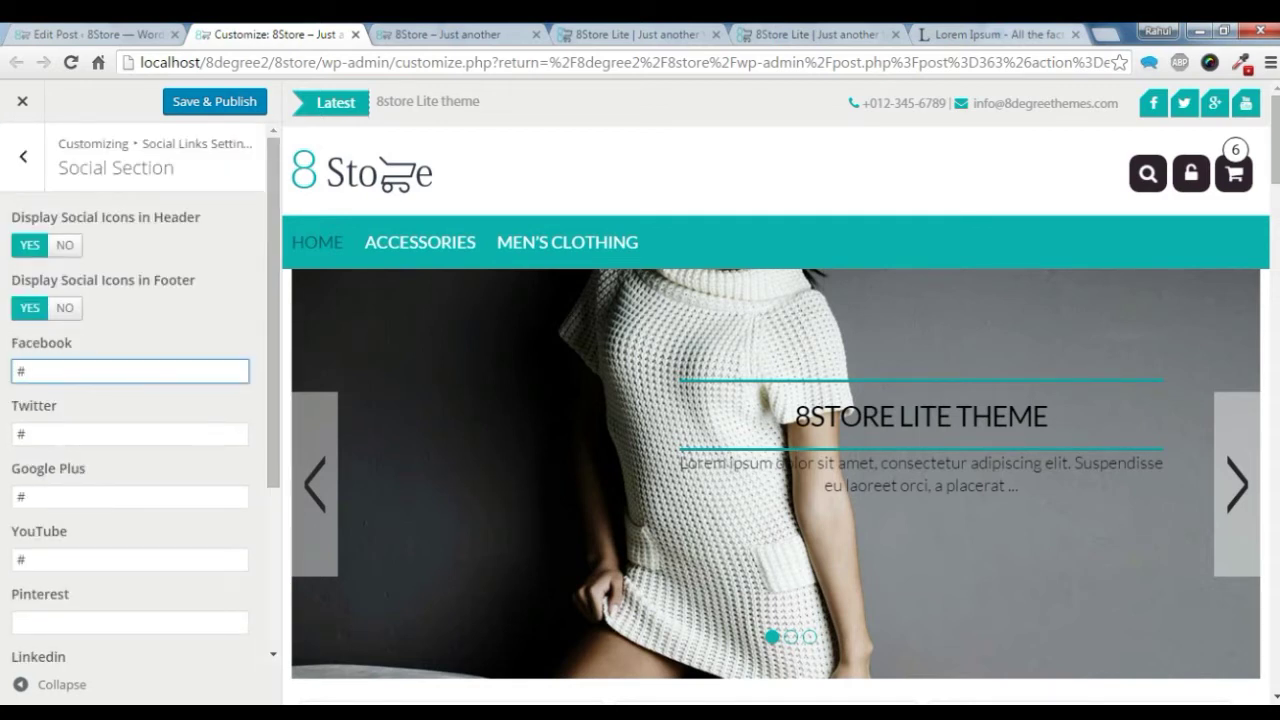
scroll(69, 471, "down", 1)
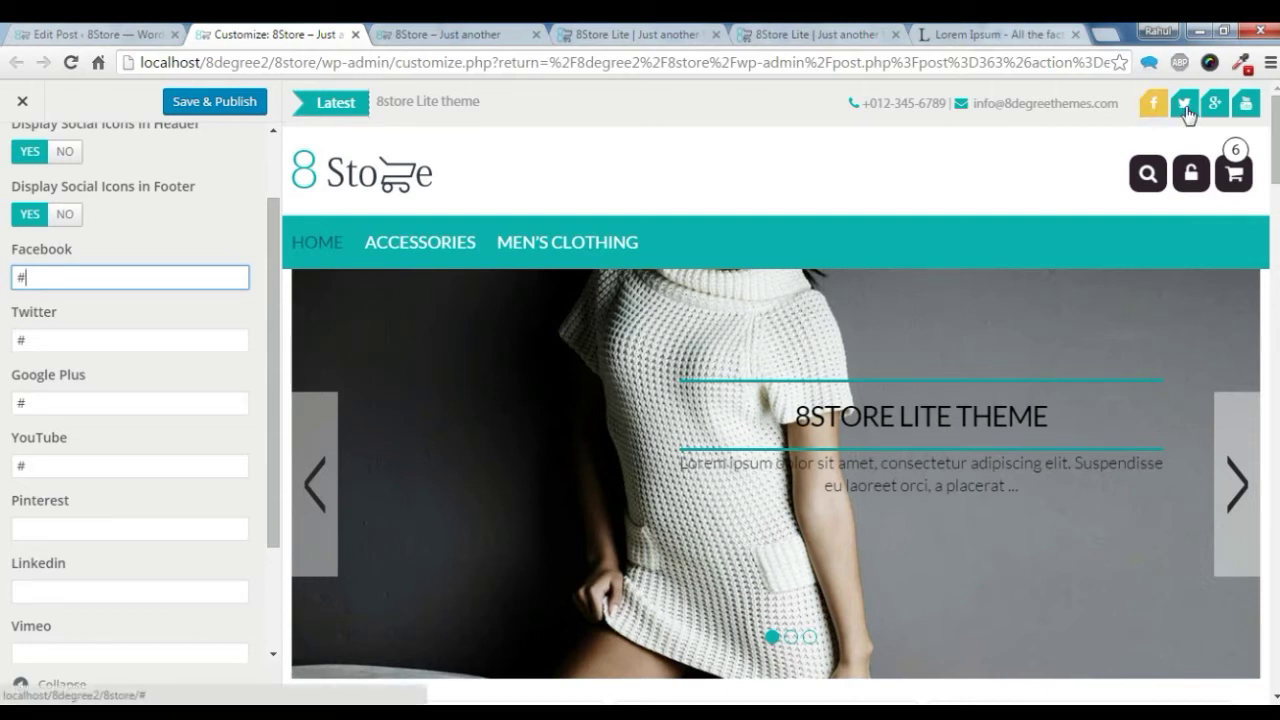
scroll(133, 323, "up", 2)
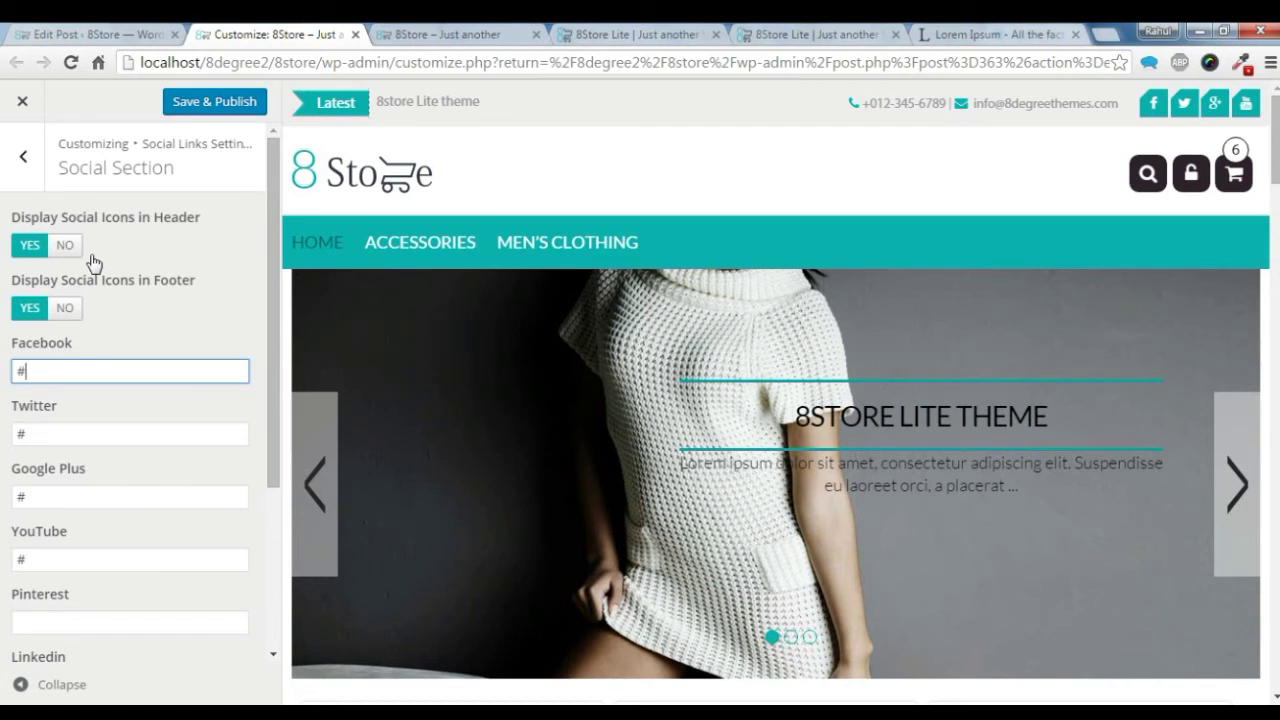
Turn off the social icons in the header and check the footer's social icons in the site preview.
left_click(60, 247)
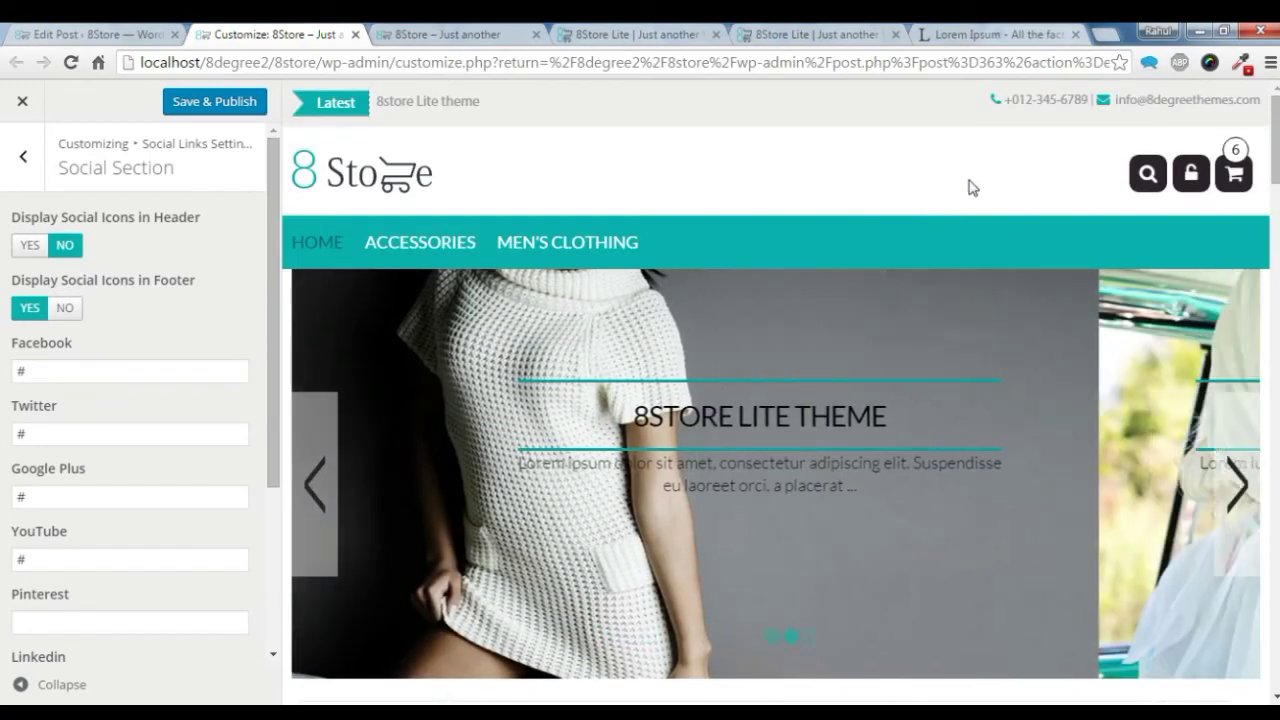
scroll(903, 183, "down", 10)
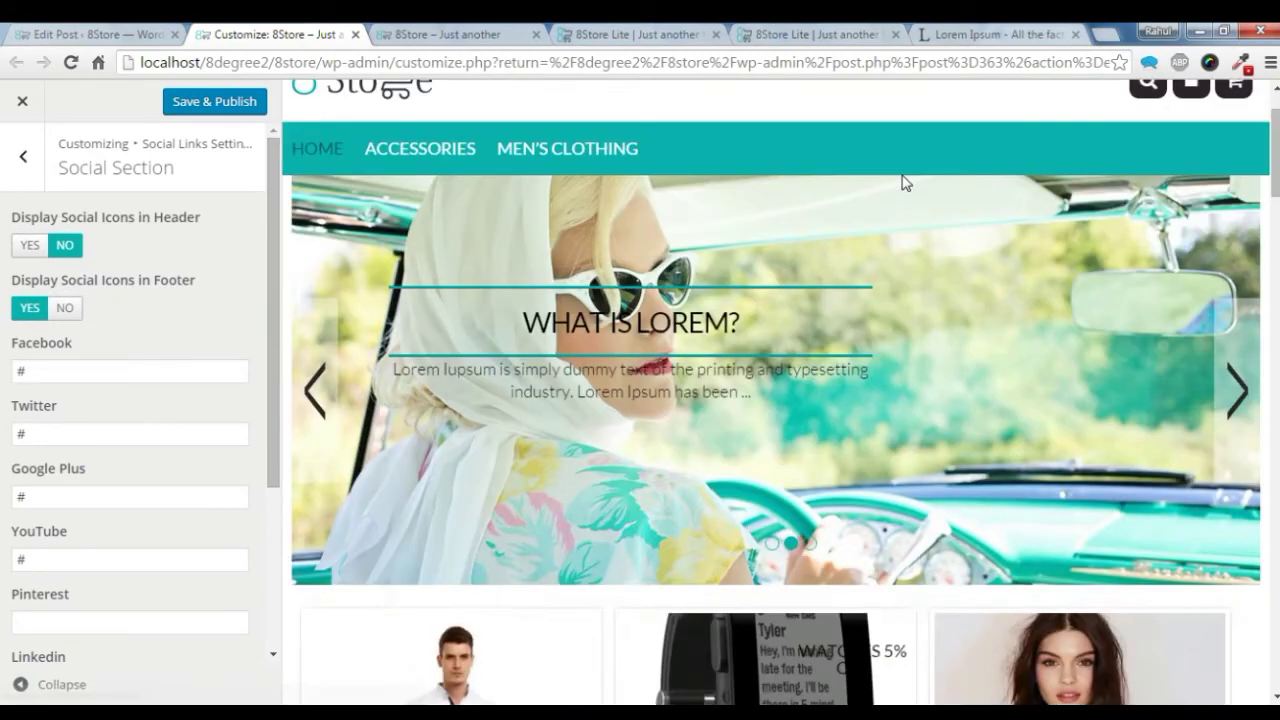
scroll(900, 205, "down", 15)
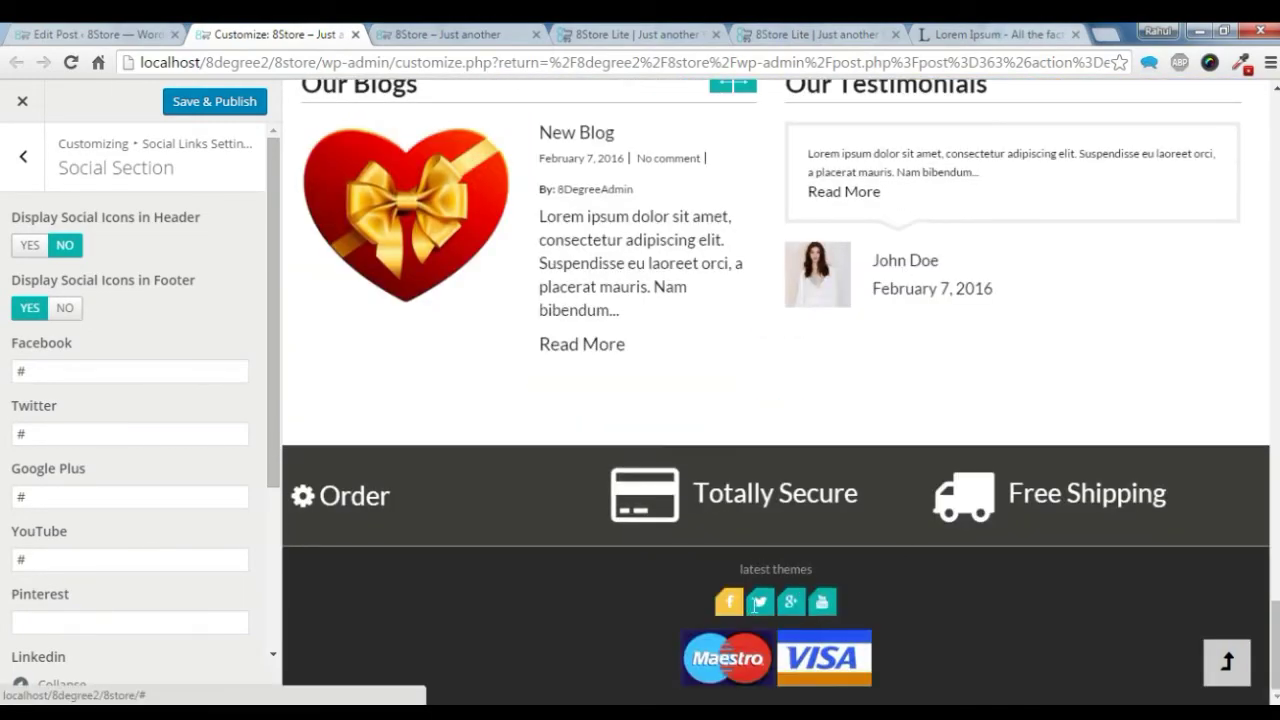
scroll(572, 420, "up", 8)
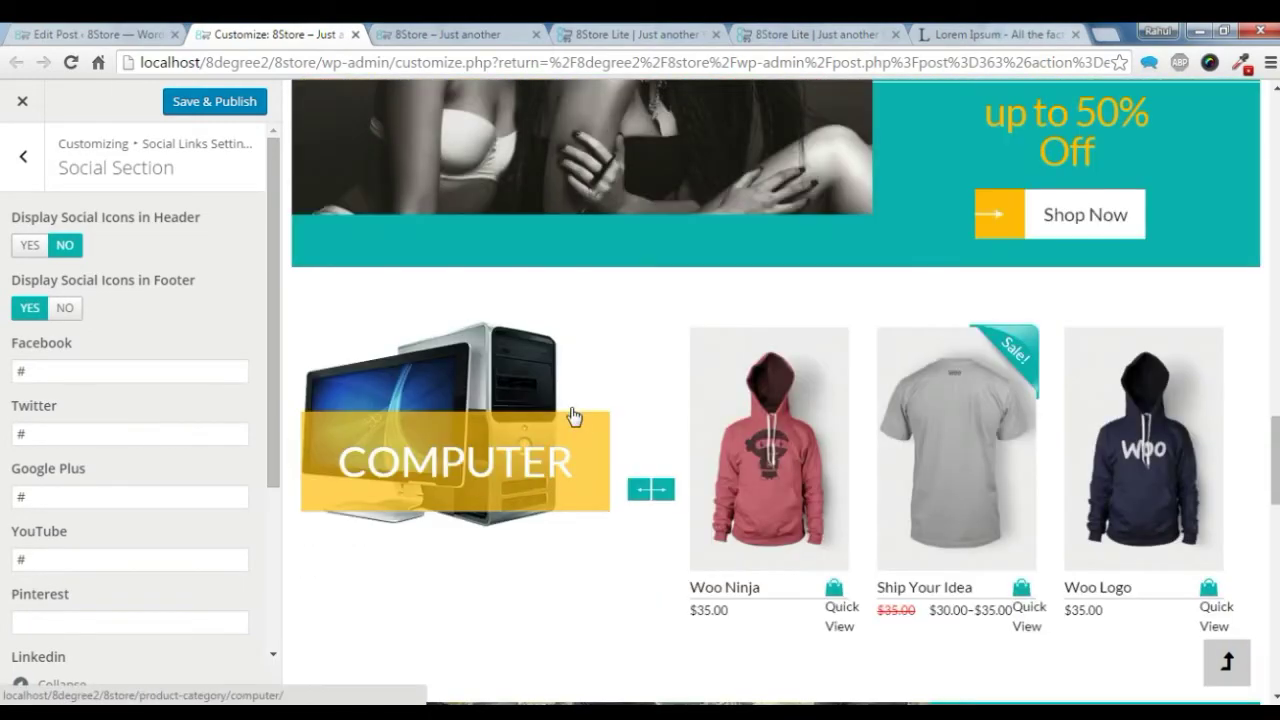
scroll(571, 414, "down", 8)
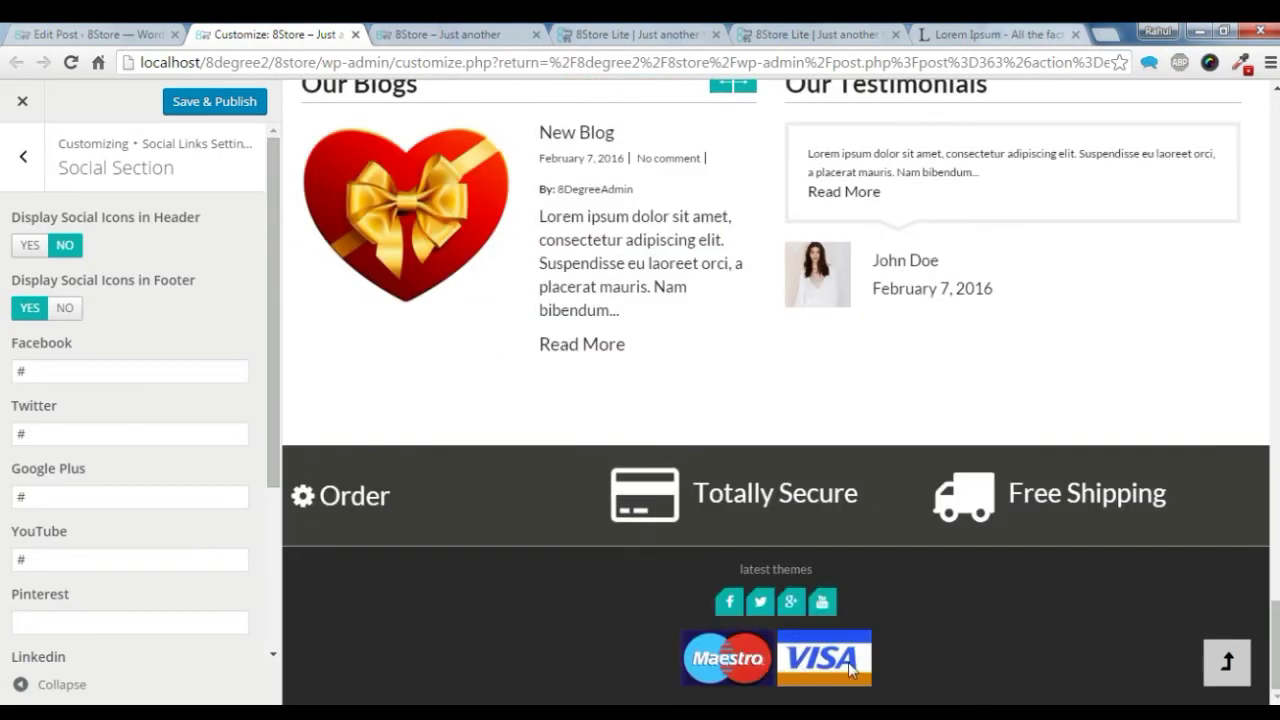
left_click(24, 178)
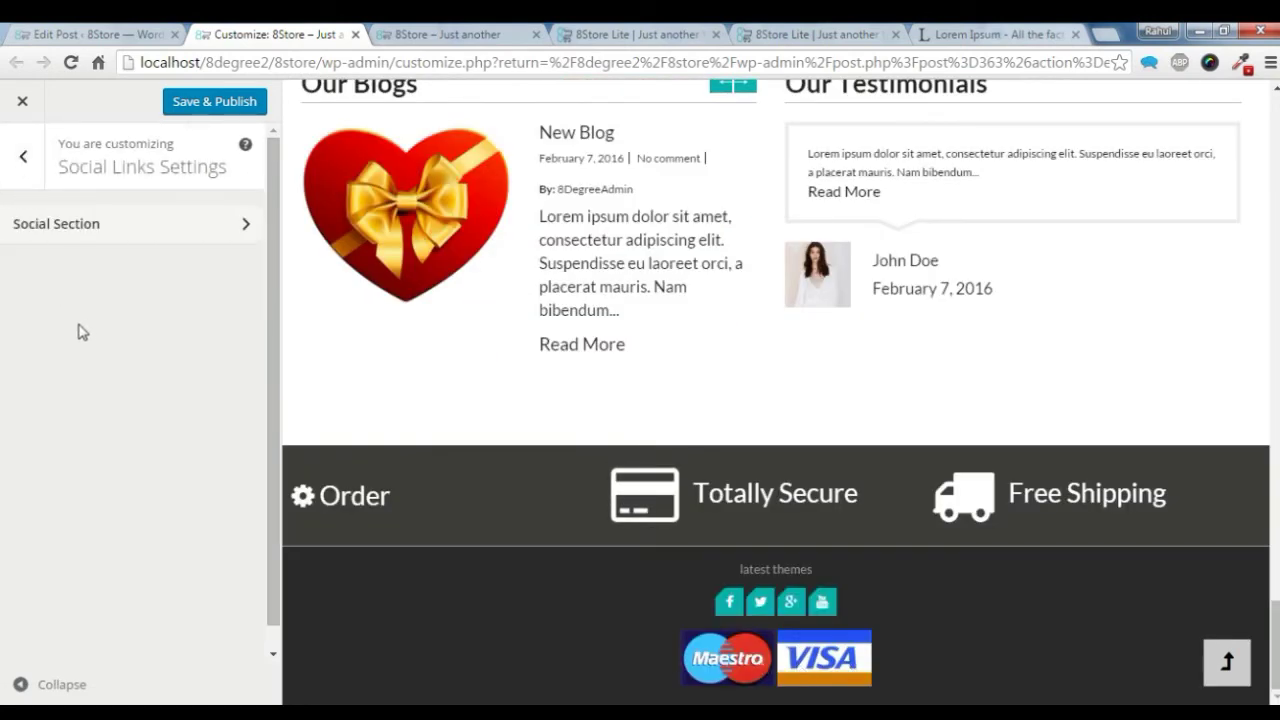
left_click(25, 160)
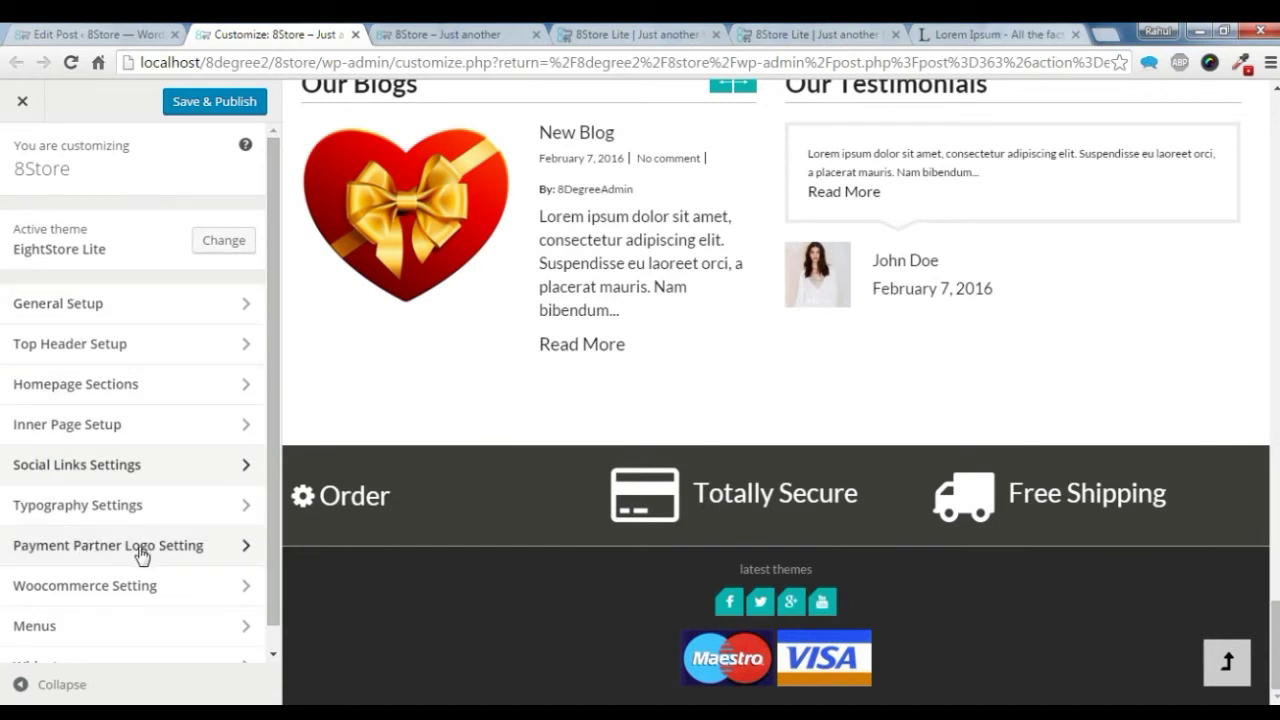
Open the payment logo image settings and review the uploaded payment logos.
left_click(173, 560)
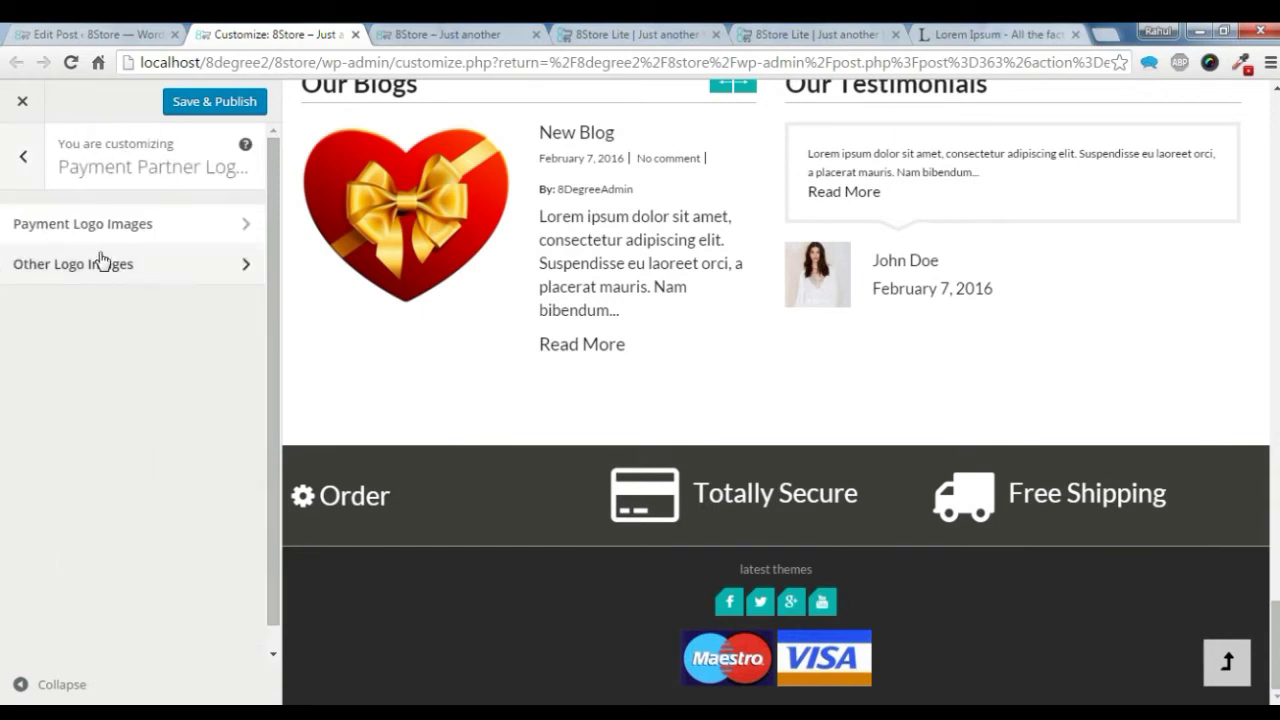
left_click(135, 236)
scroll(130, 245, "down", 2)
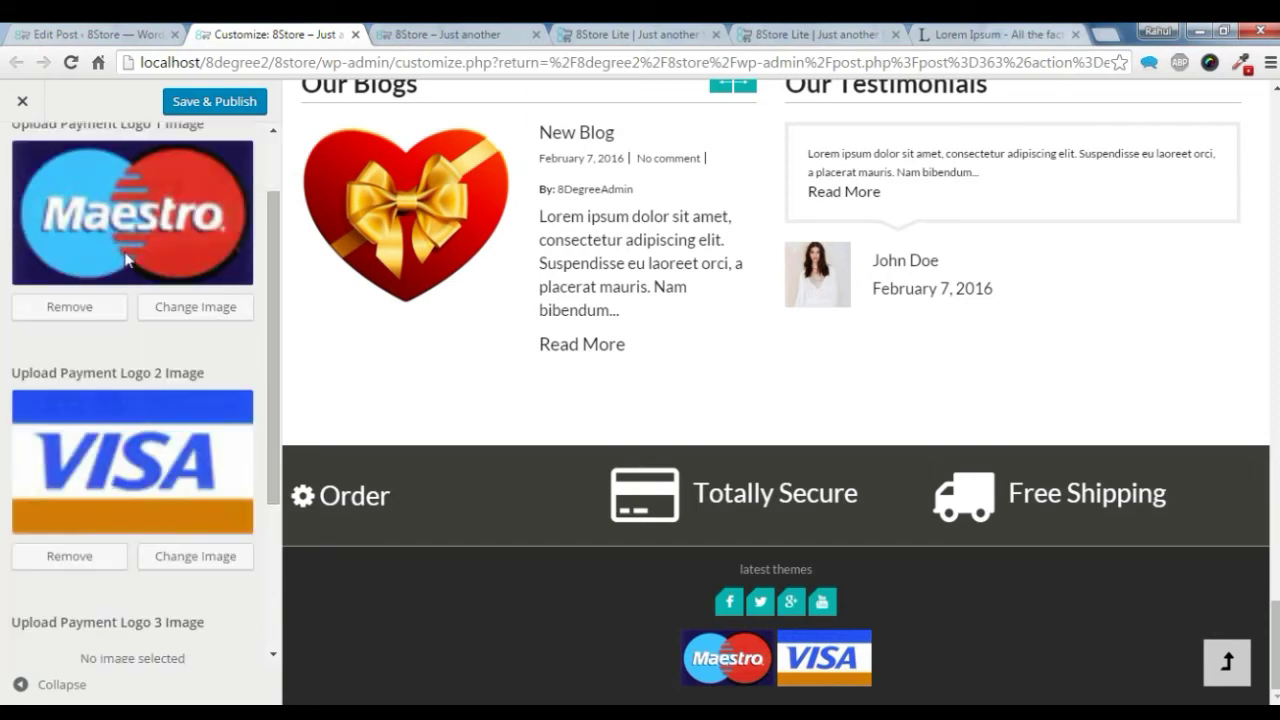
Set the Payment Logo 3 image to the Eurocard MasterCard logo from the media library.
scroll(115, 300, "up", 2)
scroll(136, 488, "down", 3)
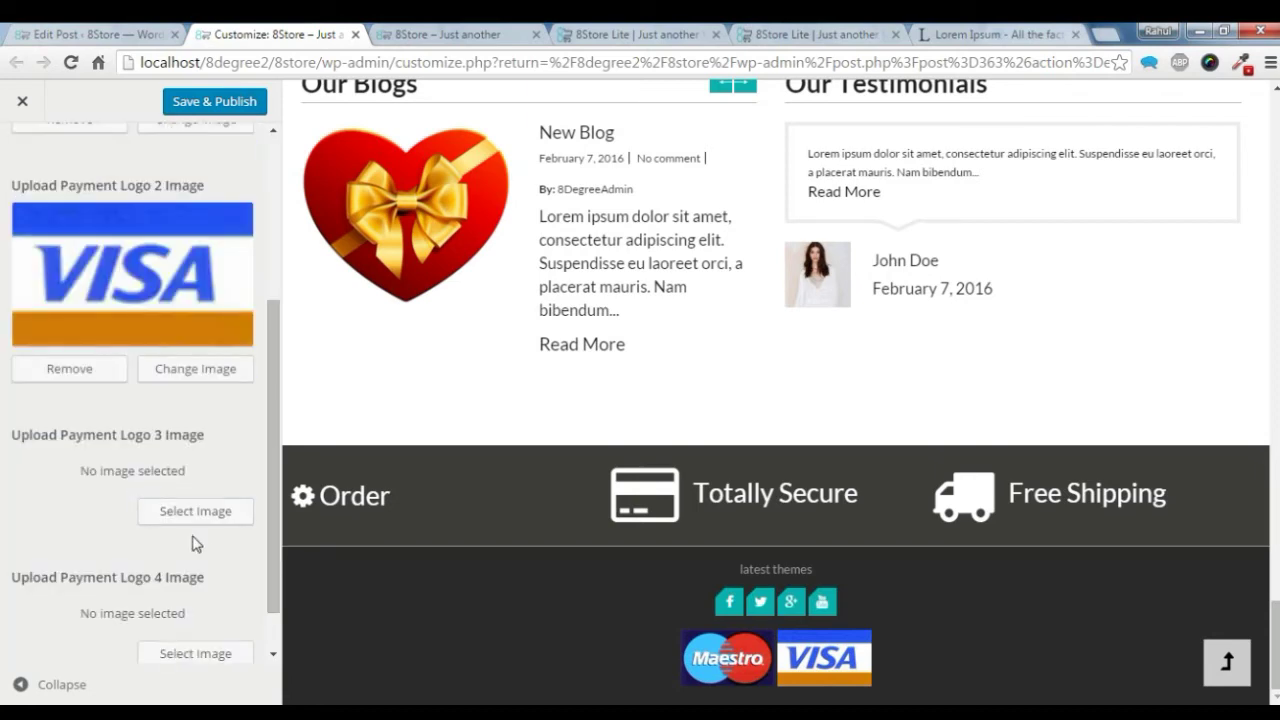
left_click(235, 586)
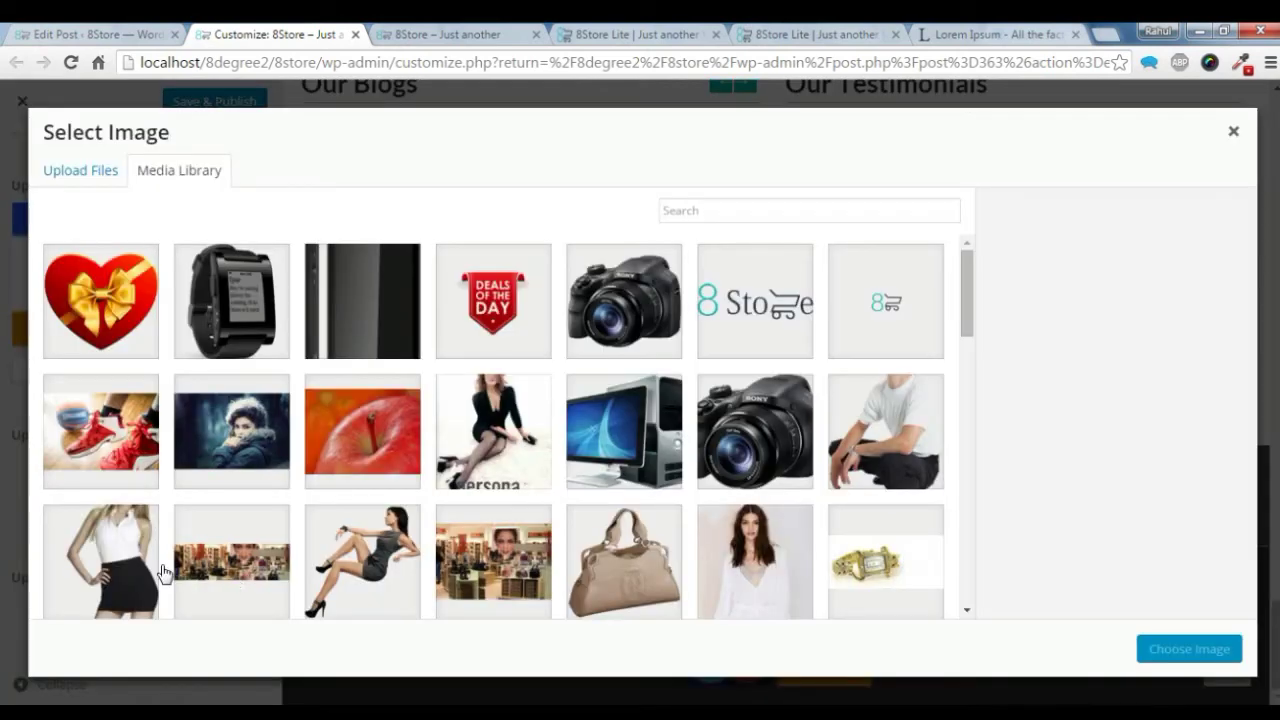
scroll(352, 426, "down", 5)
scroll(352, 426, "down", 1)
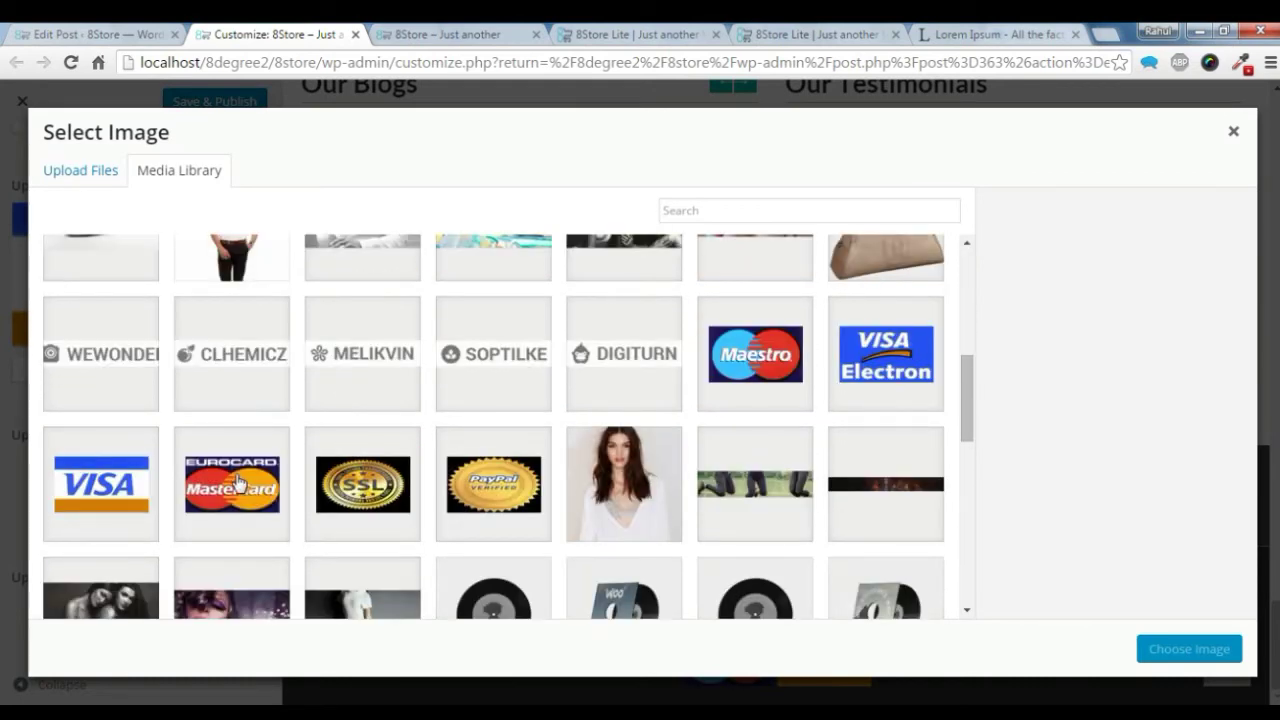
left_click(238, 484)
left_click(1185, 650)
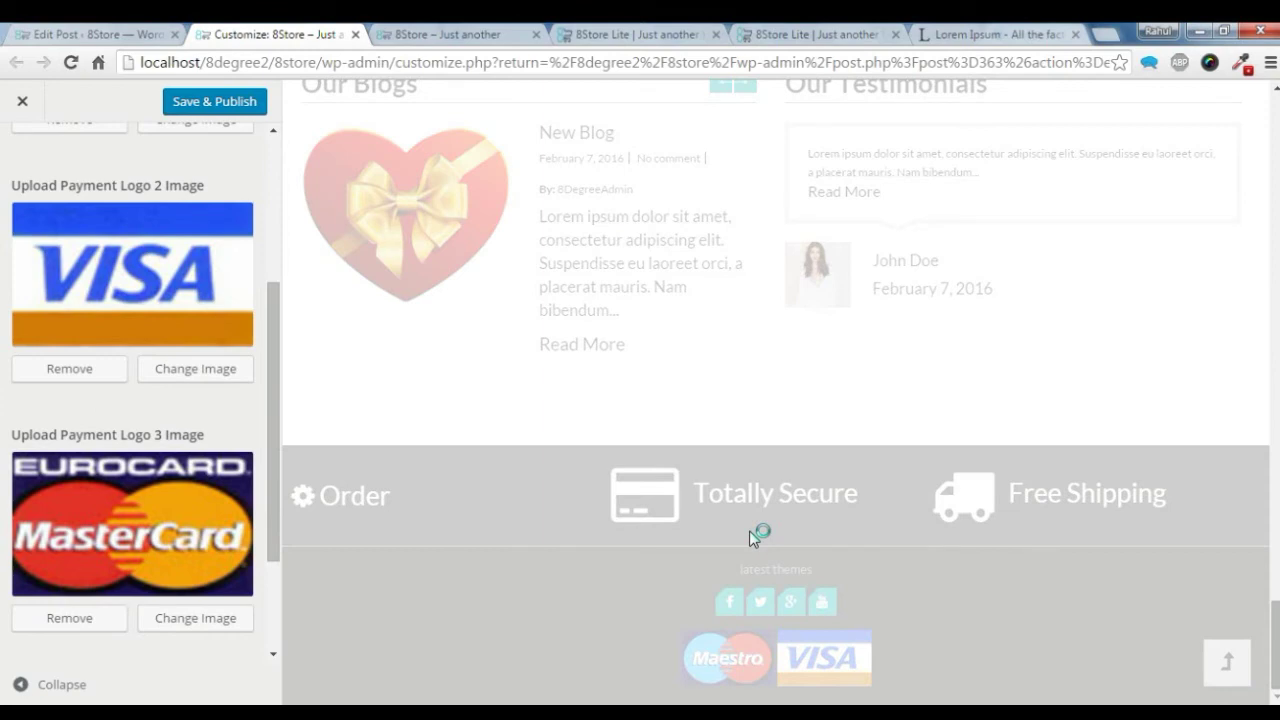
Open the Other Logo Images settings and set the SSL seal image to the gold SSL seal from the media library.
scroll(434, 543, "up", 6)
scroll(47, 285, "up", 3)
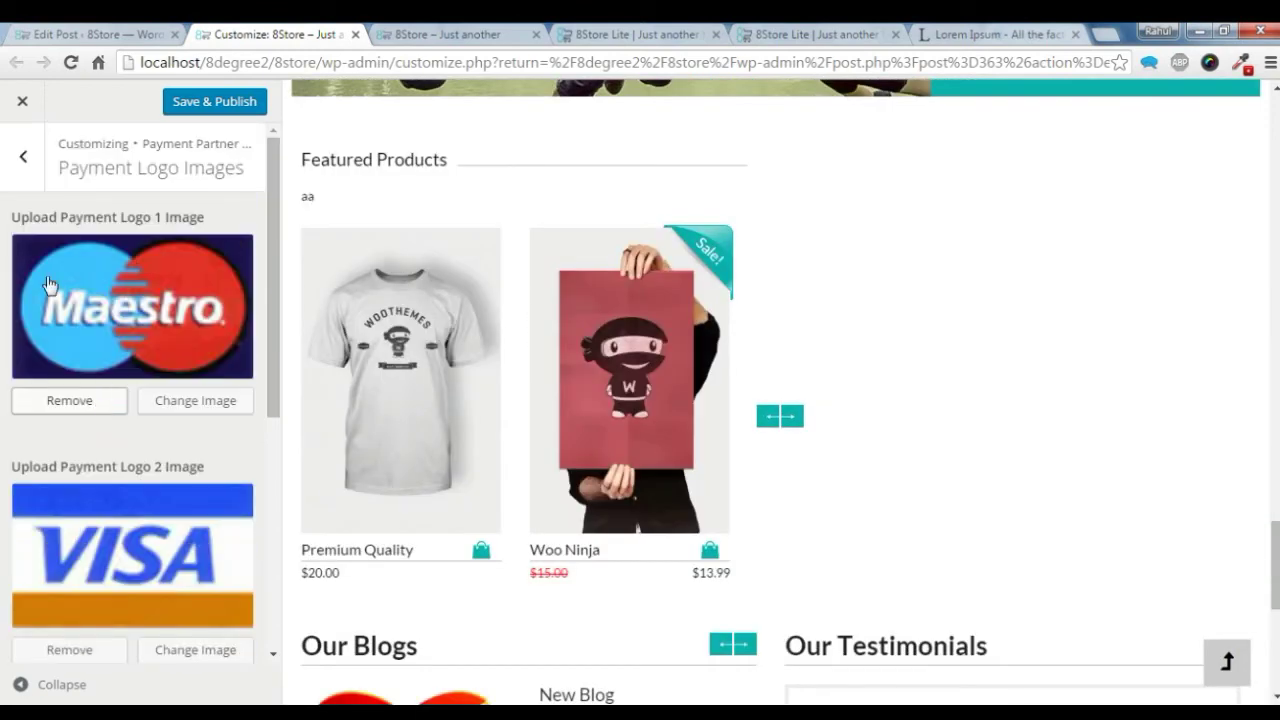
left_click(12, 160)
left_click(70, 282)
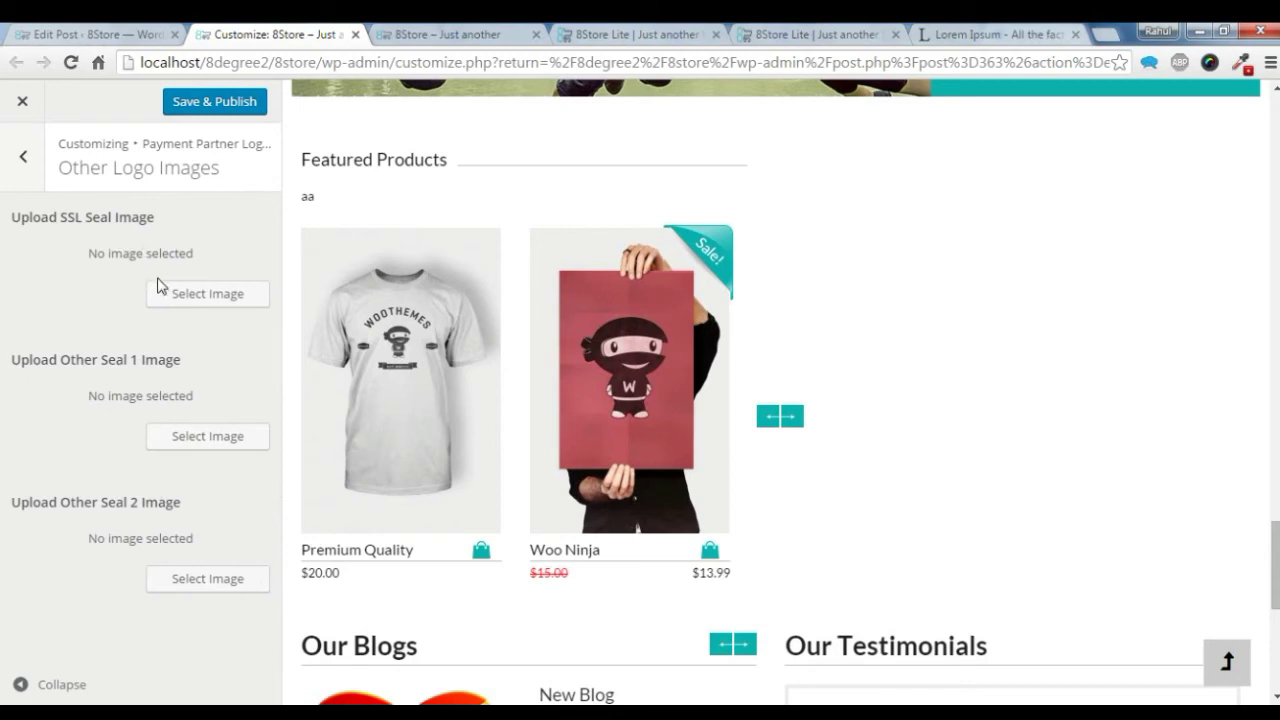
left_click(172, 295)
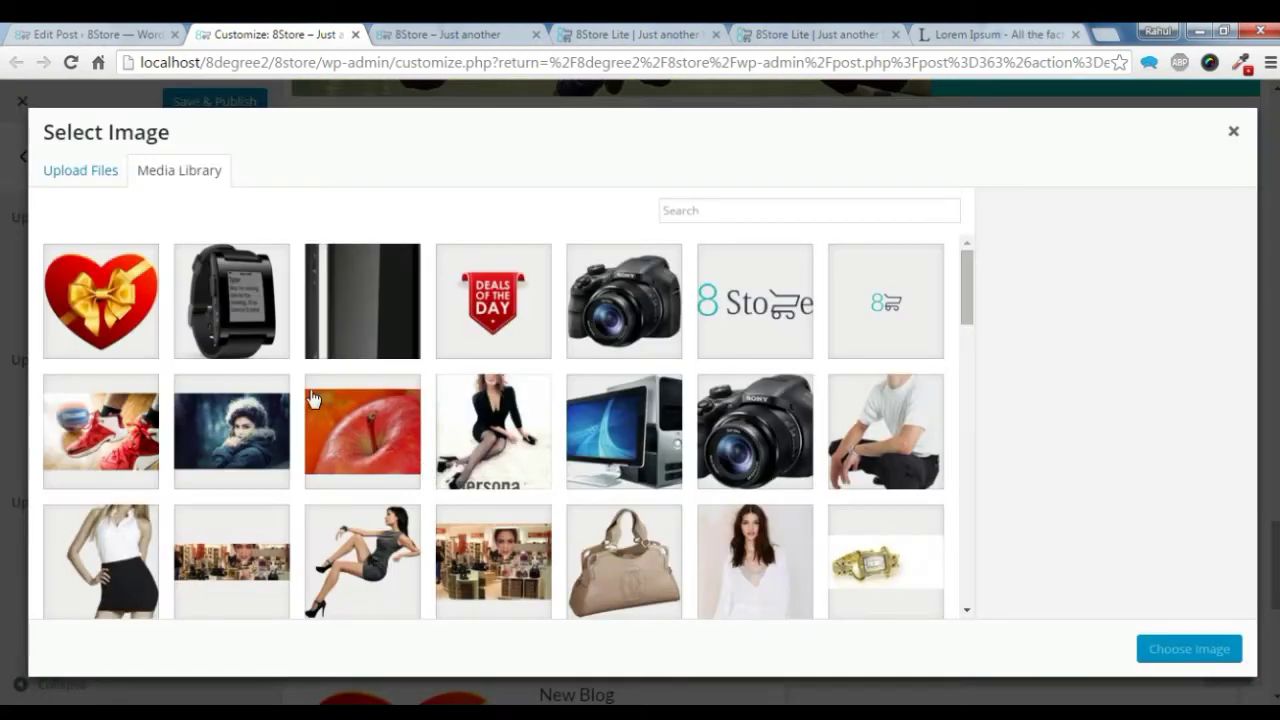
scroll(528, 397, "down", 4)
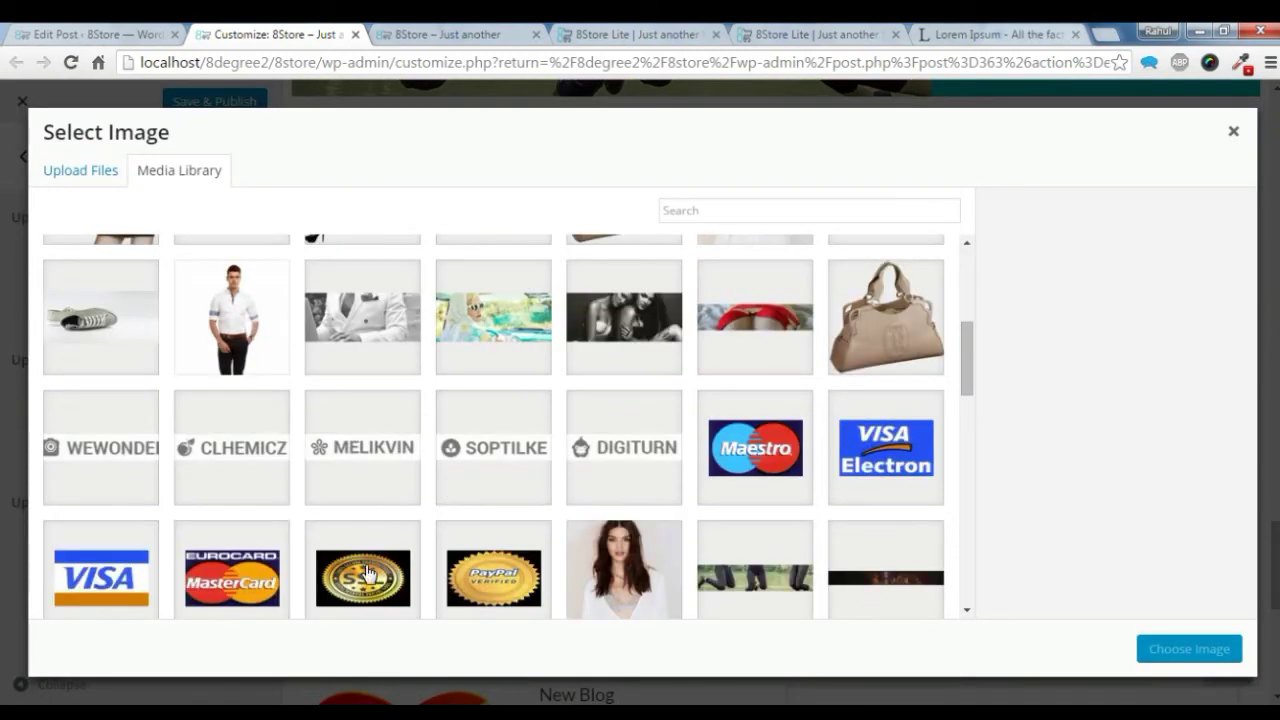
left_click(372, 575)
left_click(1169, 651)
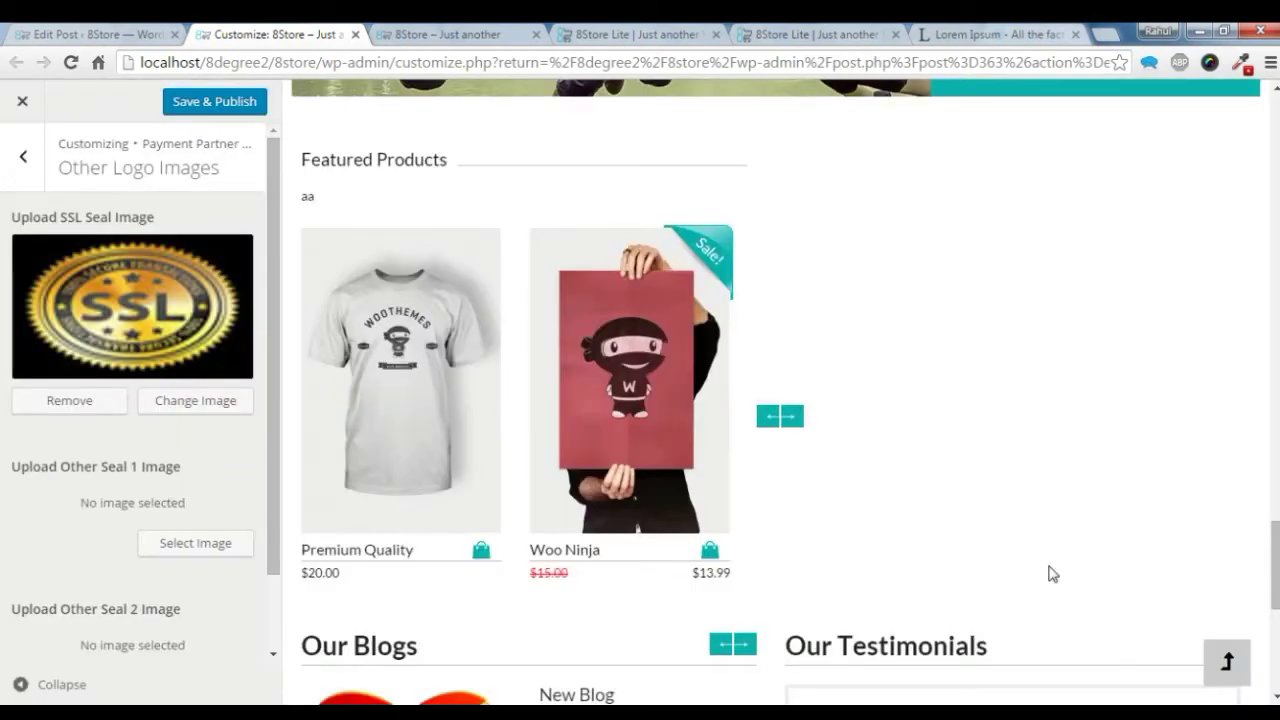
Check the payment and seal logos in the footer preview and return to the main list of customizer sections.
scroll(955, 490, "down", 5)
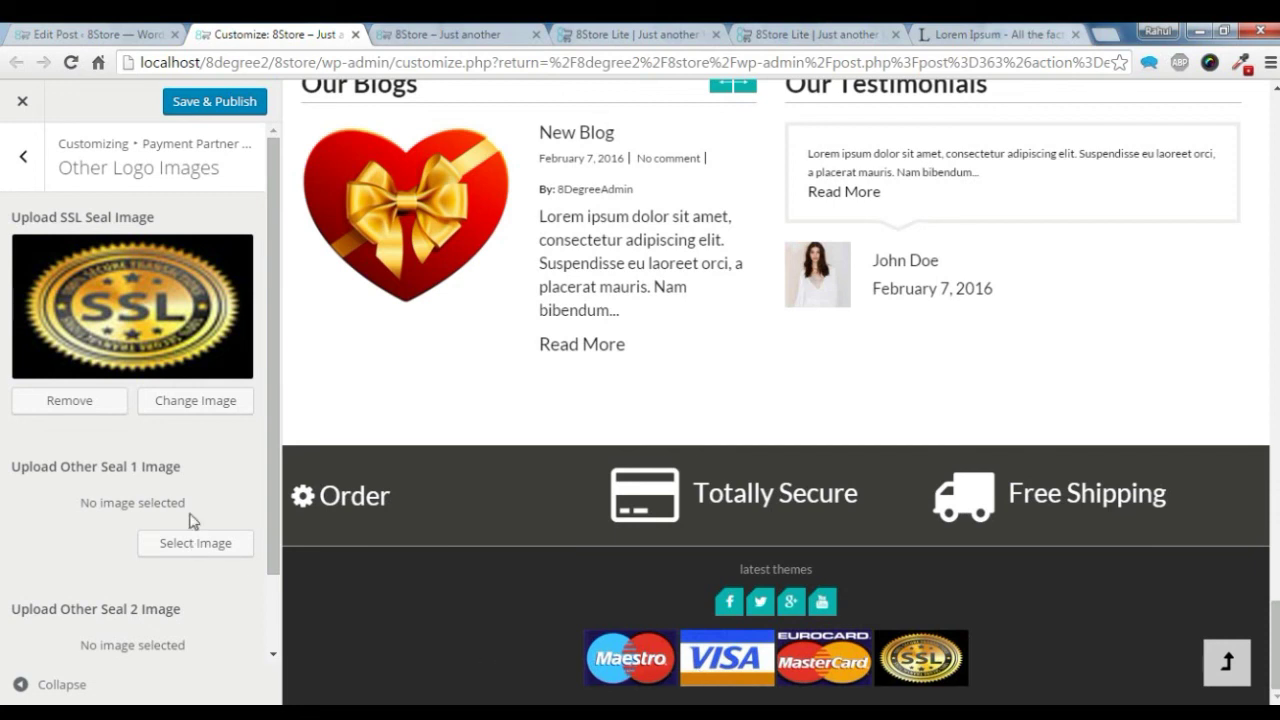
left_click(29, 163)
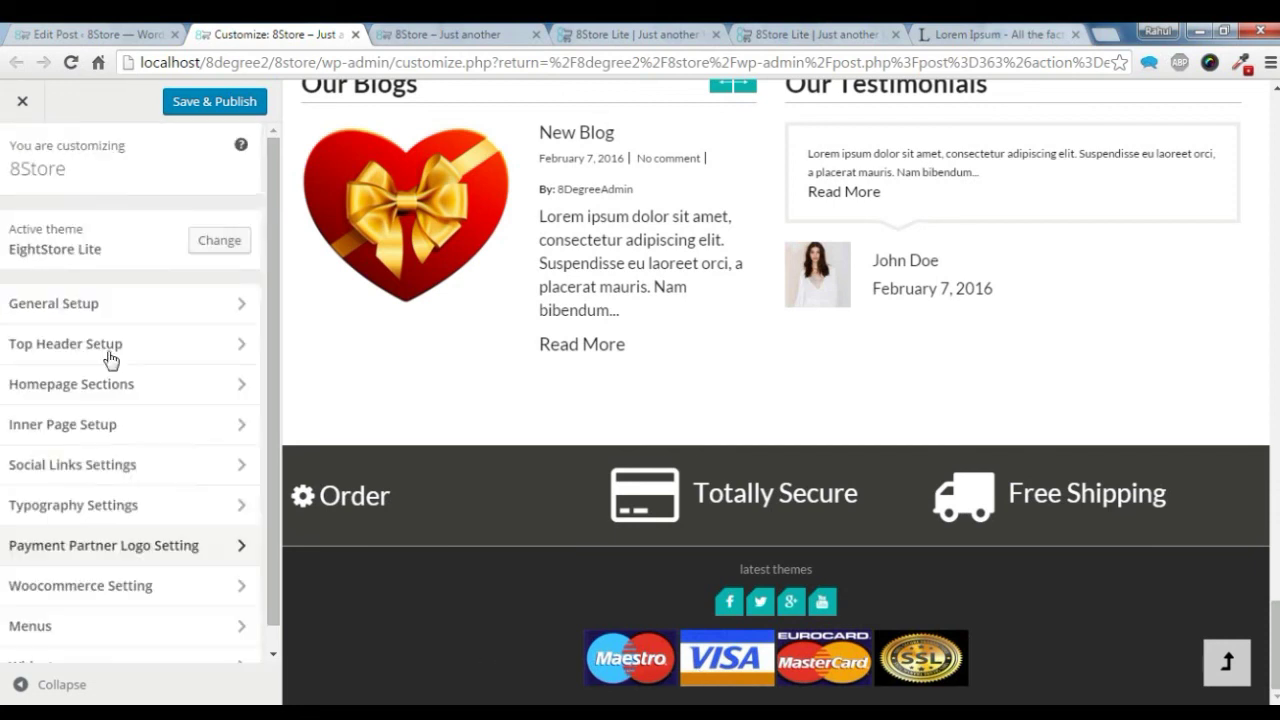
scroll(126, 520, "down", 1)
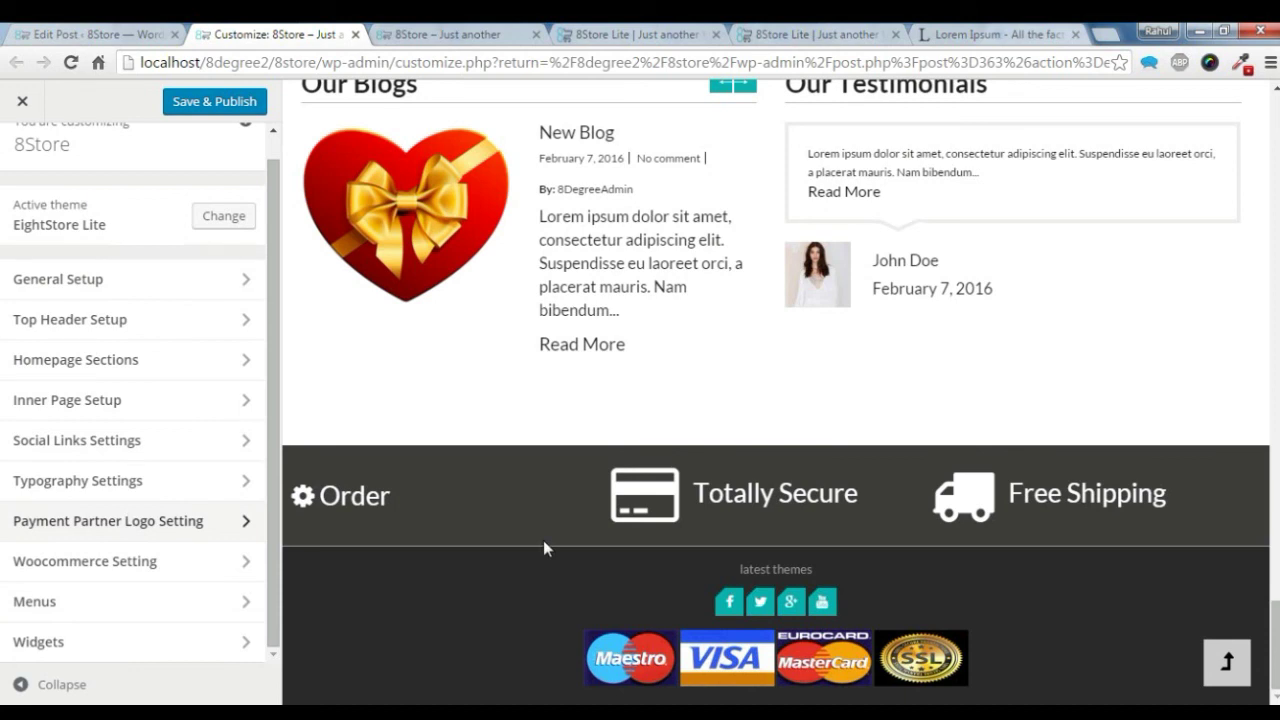